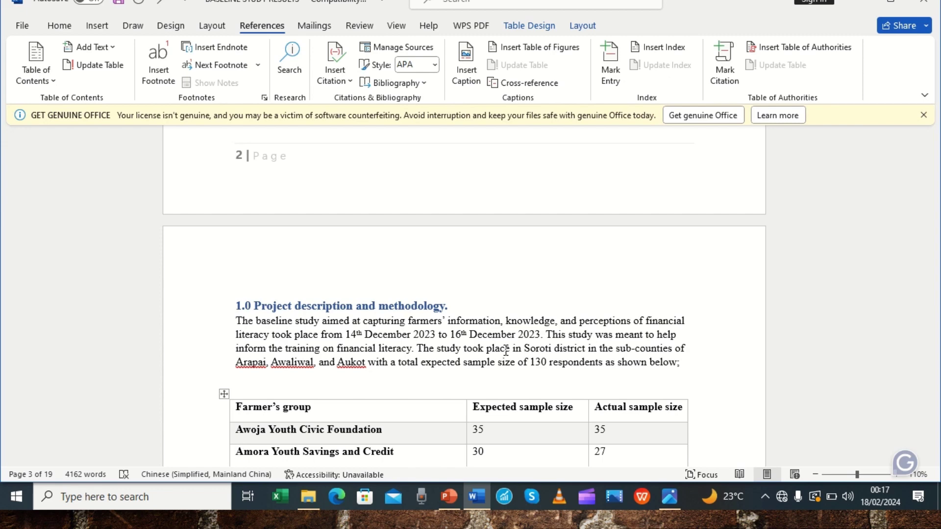
Review the project description and methodology section with its farmer's group sample size table.
left_click(479, 337)
key("Down")
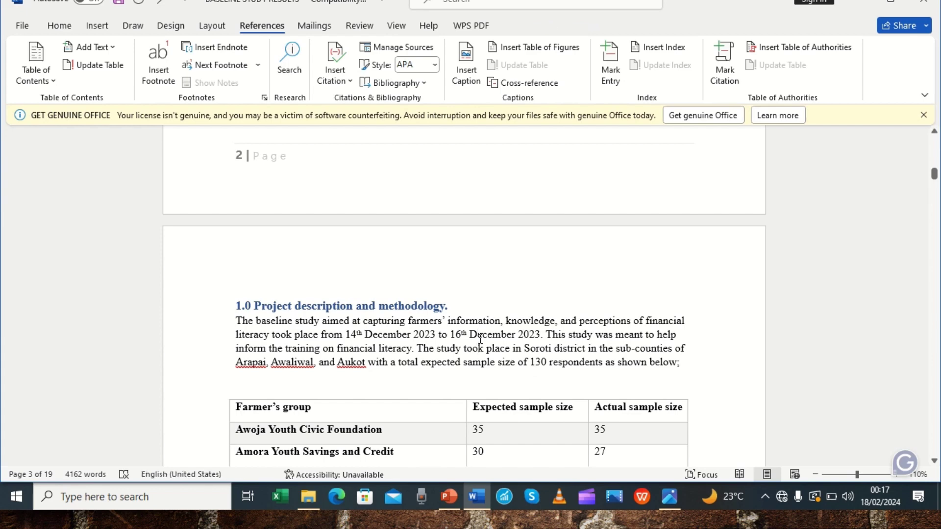
key("Down")
key("Down")
key("Down")
key("Down")
key("Down")
key("Down")
key("Down")
key("Down")
key("Down")
key("Down")
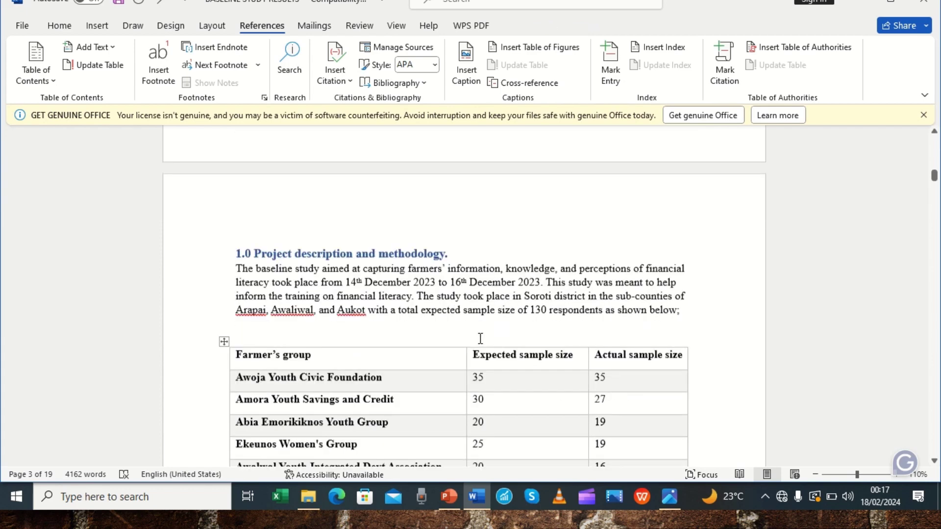
scroll(480, 338, "down", 10)
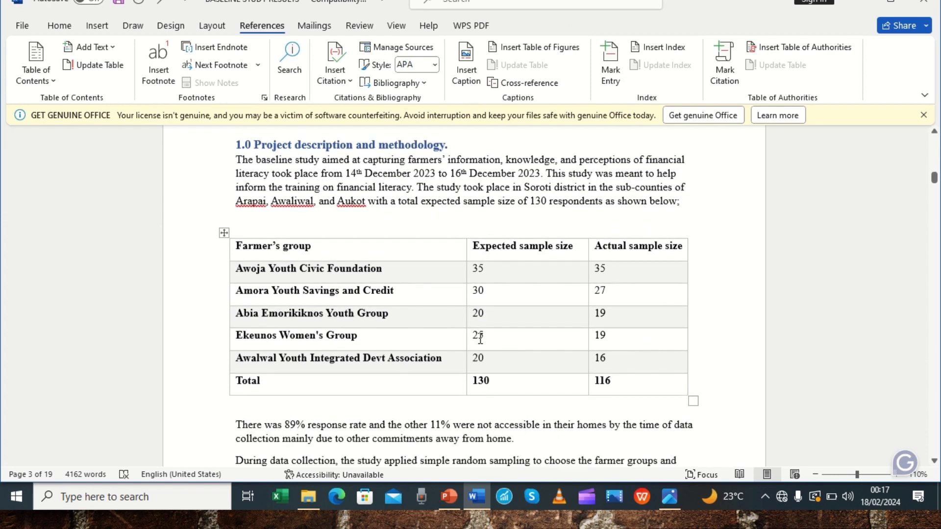
key("Up")
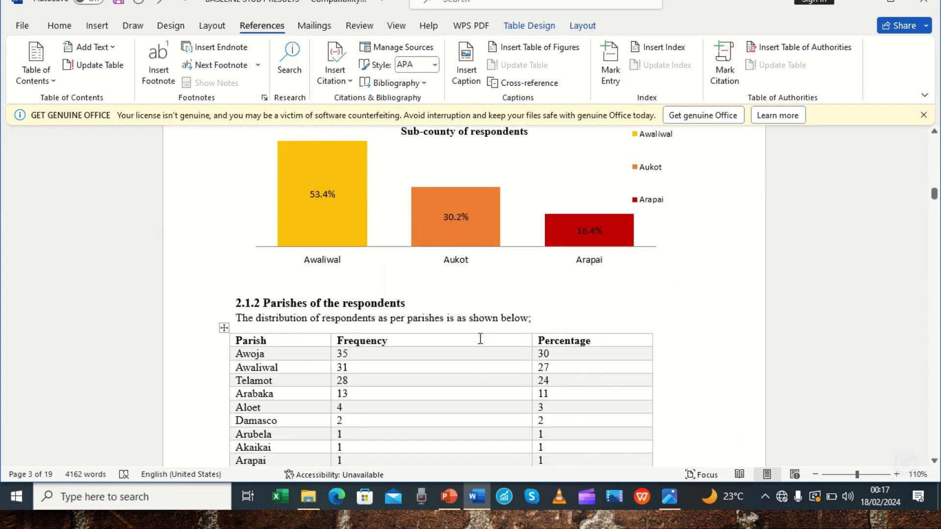
Look through the report's charts and tables, from the sub-county chart to the previous financial literacy trainings chart.
left_click(408, 156)
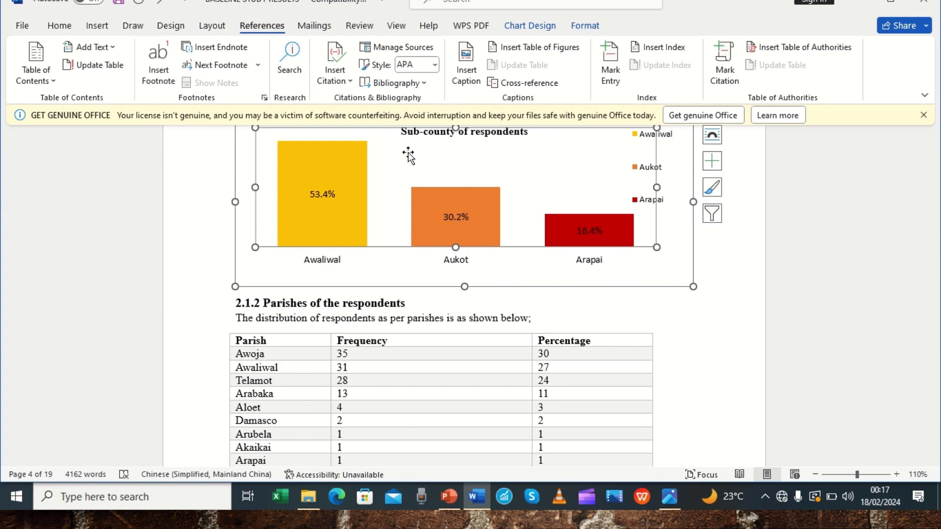
left_click(411, 302)
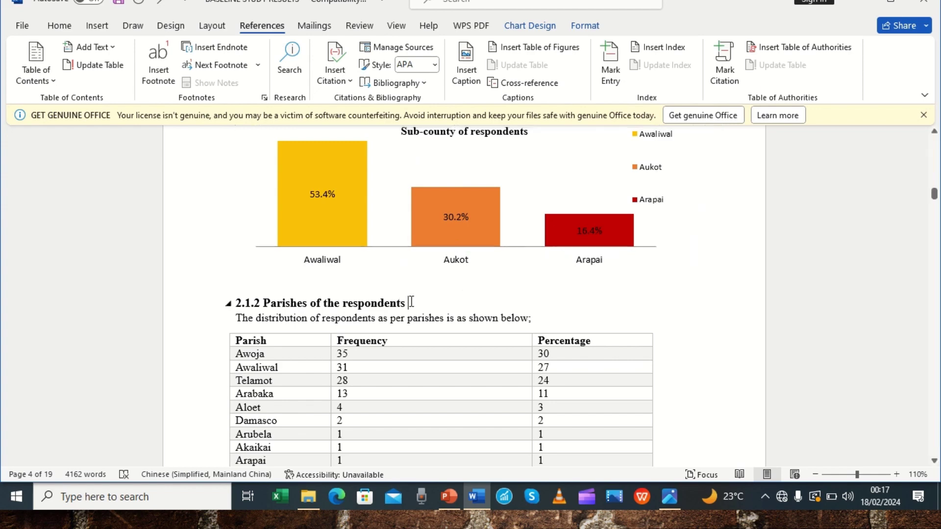
left_click(390, 367)
key("Down")
key("Down")
key("Down")
key("Down")
key("Down")
key("Down")
key("Down")
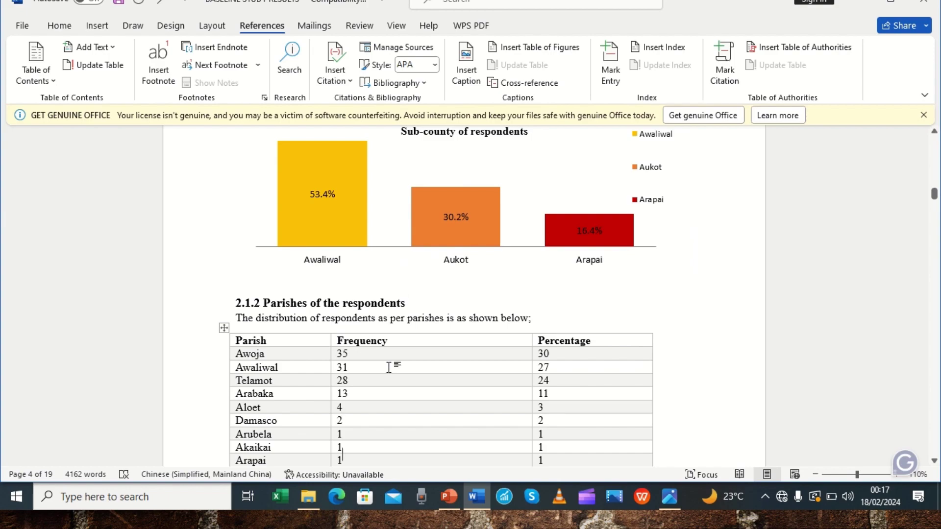
scroll(390, 368, "down", 3)
scroll(390, 367, "down", 15)
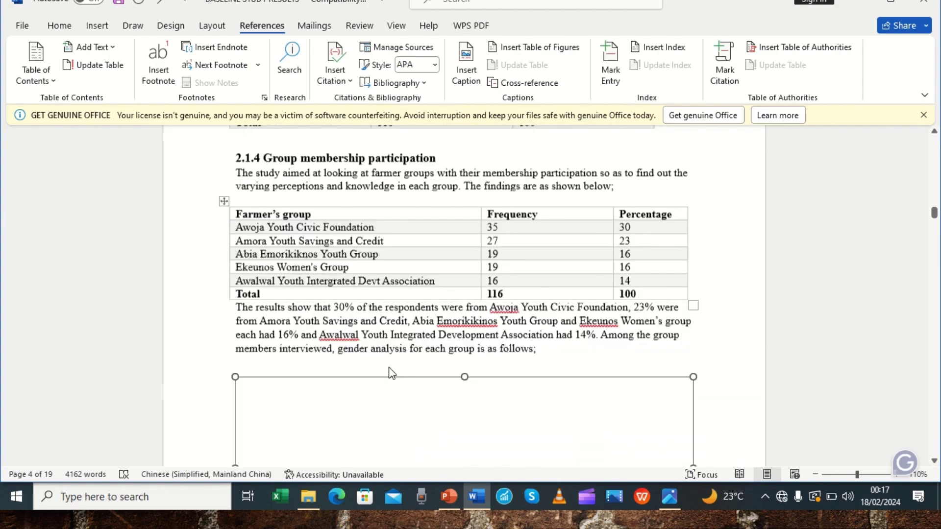
scroll(389, 367, "down", 20)
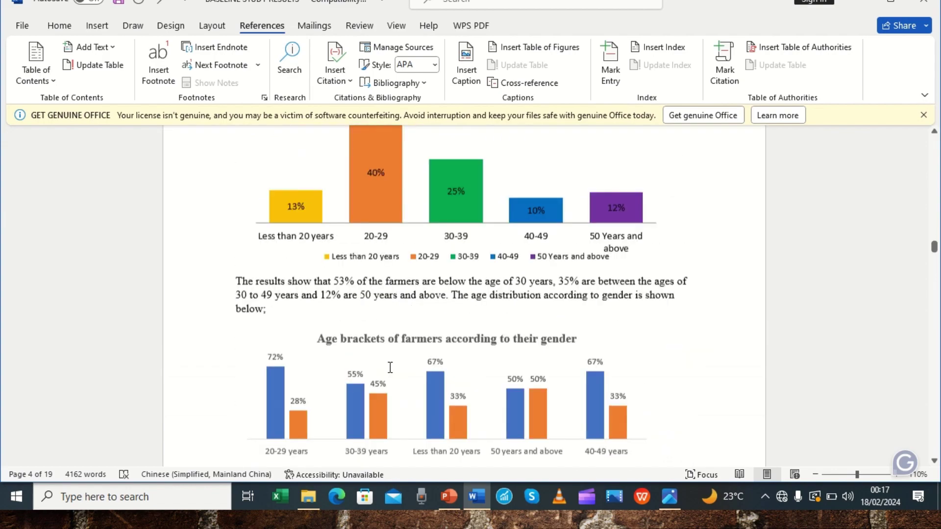
scroll(390, 367, "down", 20)
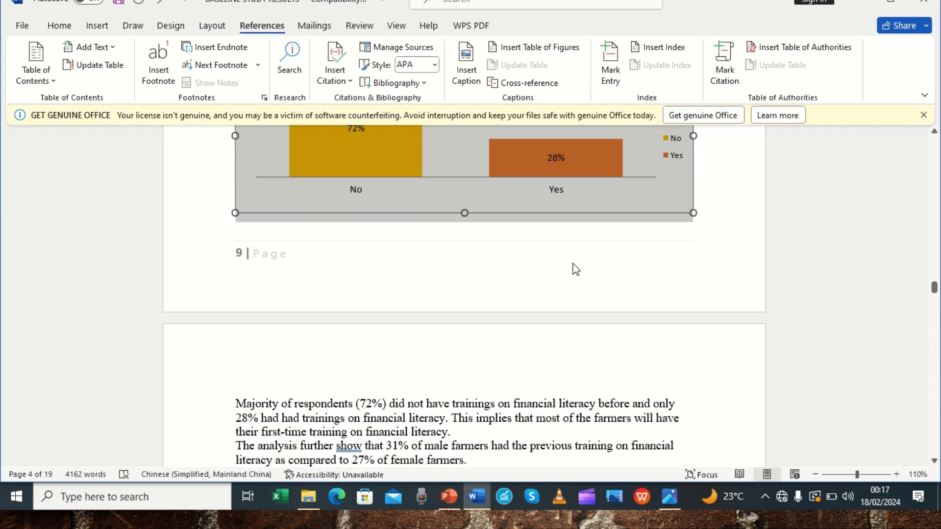
Look back over the report's charts and tables up to section 1.0, Project description and methodology.
left_click(515, 418)
scroll(516, 414, "up", 15)
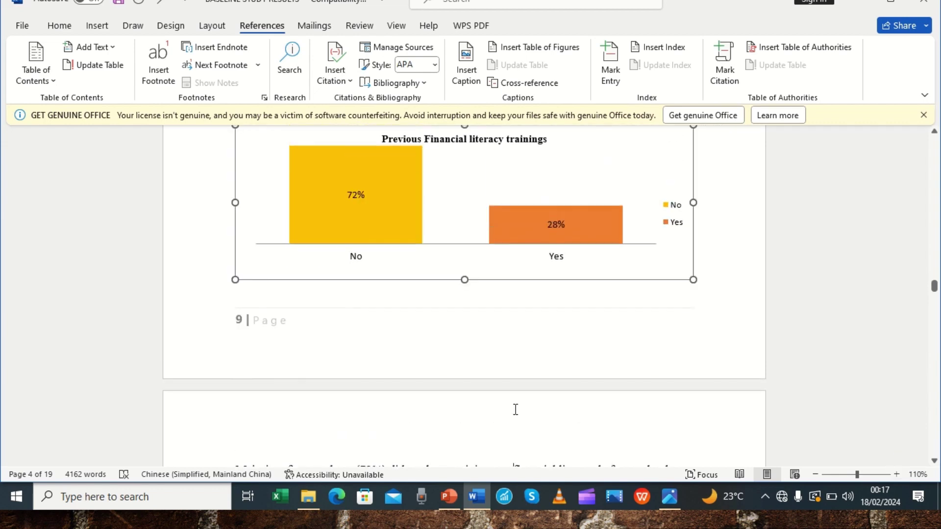
scroll(515, 409, "up", 20)
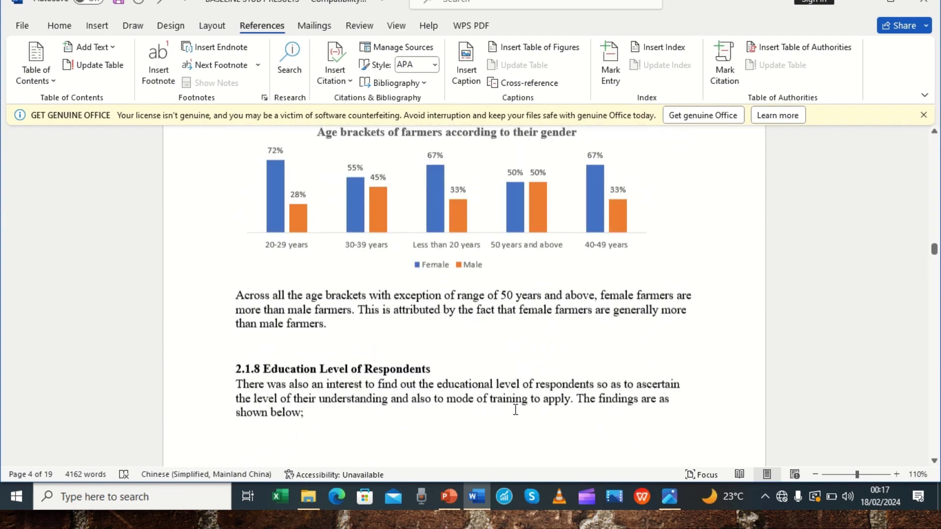
scroll(515, 410, "up", 20)
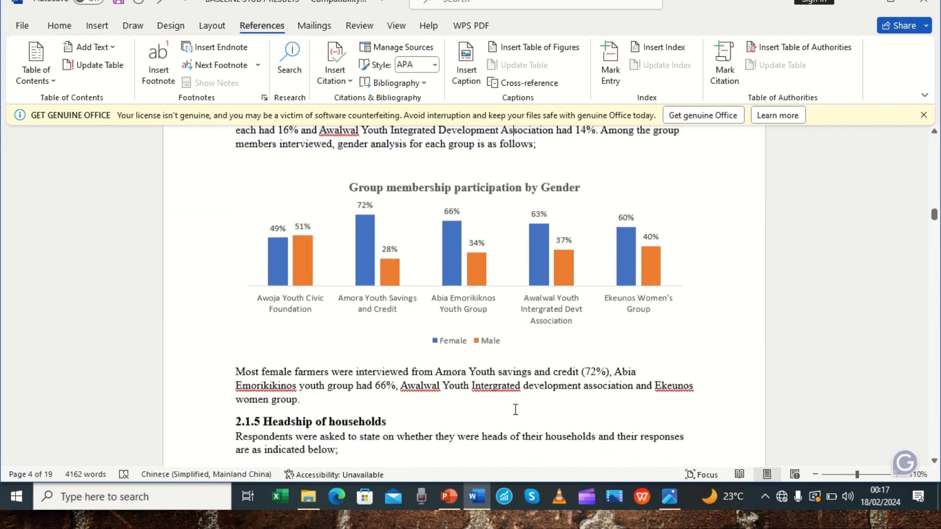
scroll(515, 414, "up", 15)
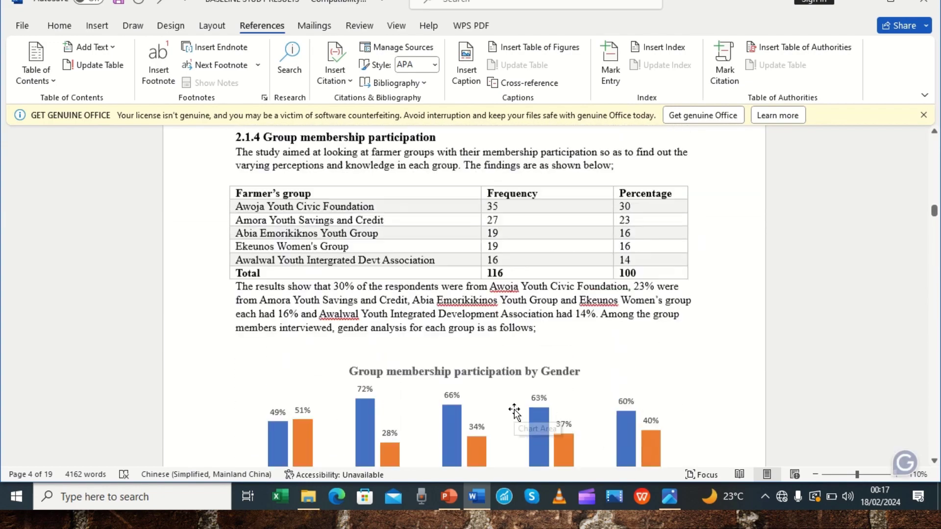
scroll(515, 411, "up", 15)
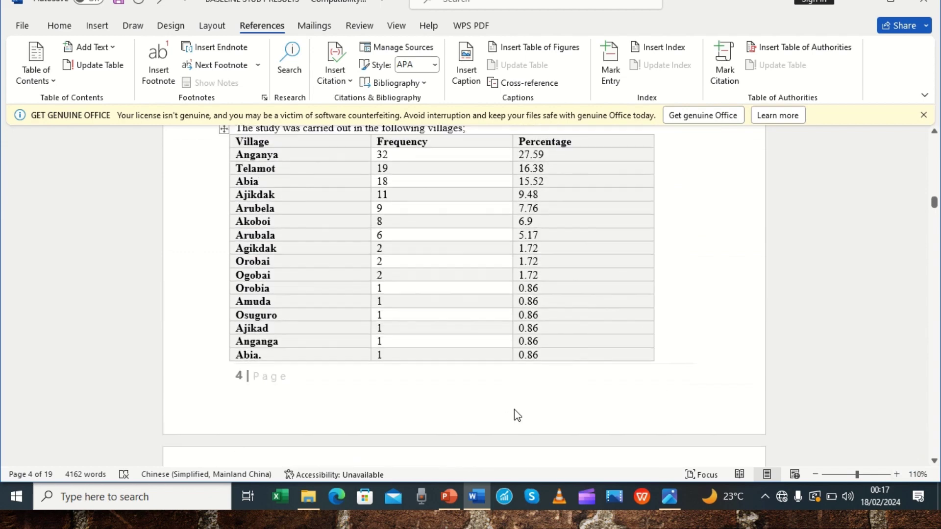
scroll(515, 409, "up", 15)
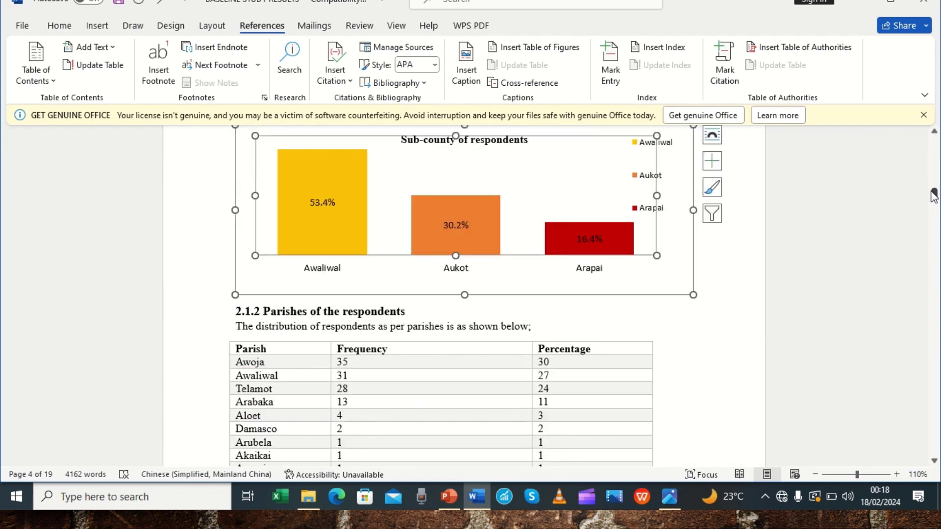
left_click_drag(935, 195, 936, 177)
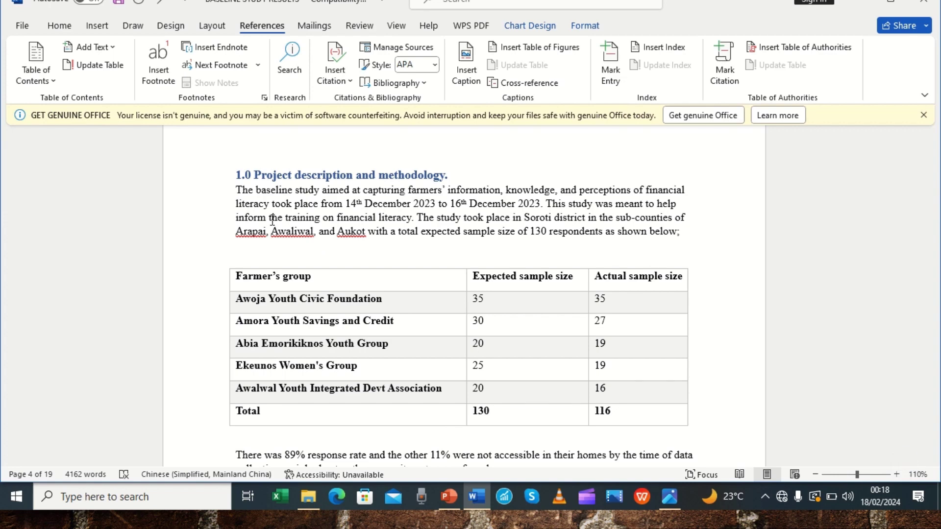
Start a caption with the Table label on the blank line above the farmer's group table in section 1.0.
left_click(282, 261)
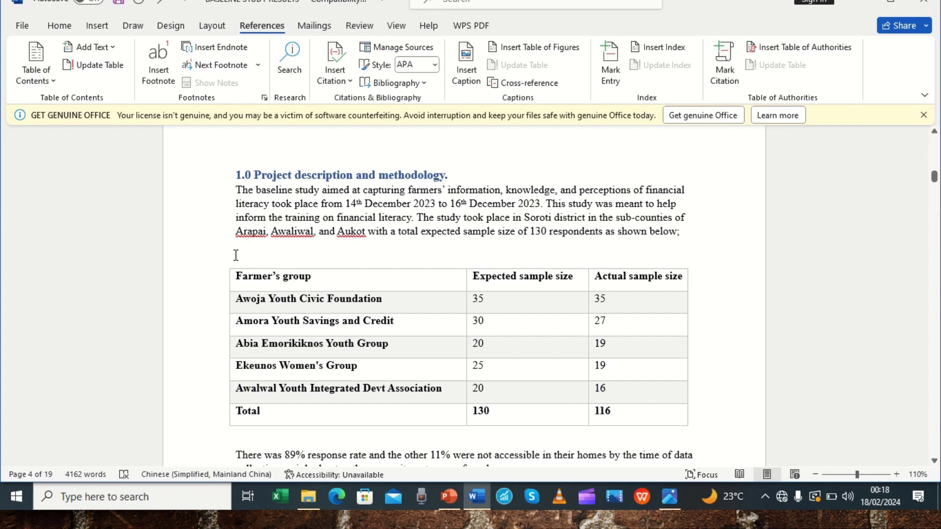
left_click(247, 441)
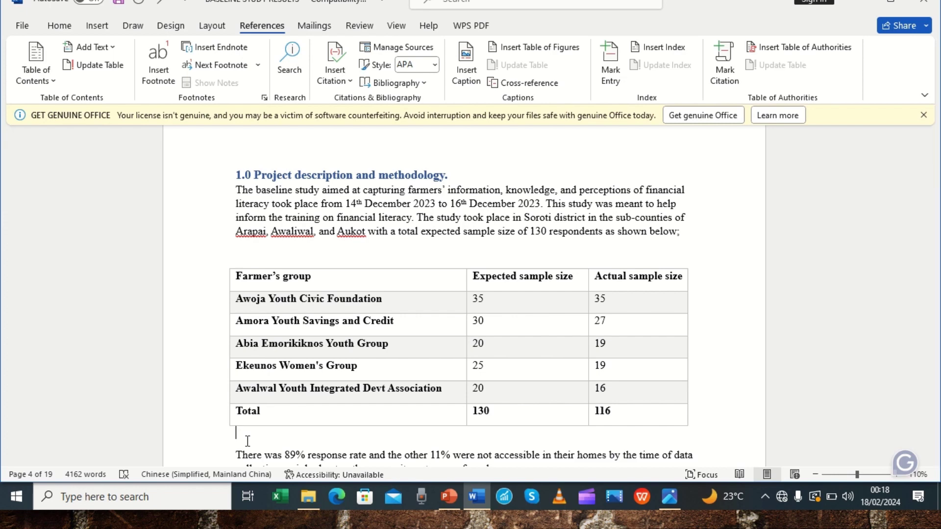
left_click(287, 256)
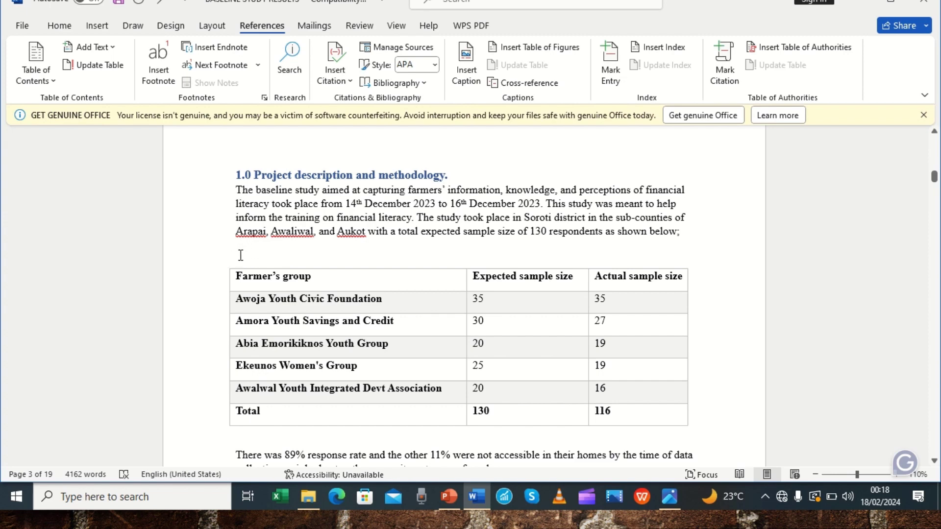
left_click(250, 434)
left_click(253, 263)
left_click(244, 263)
left_click(59, 26)
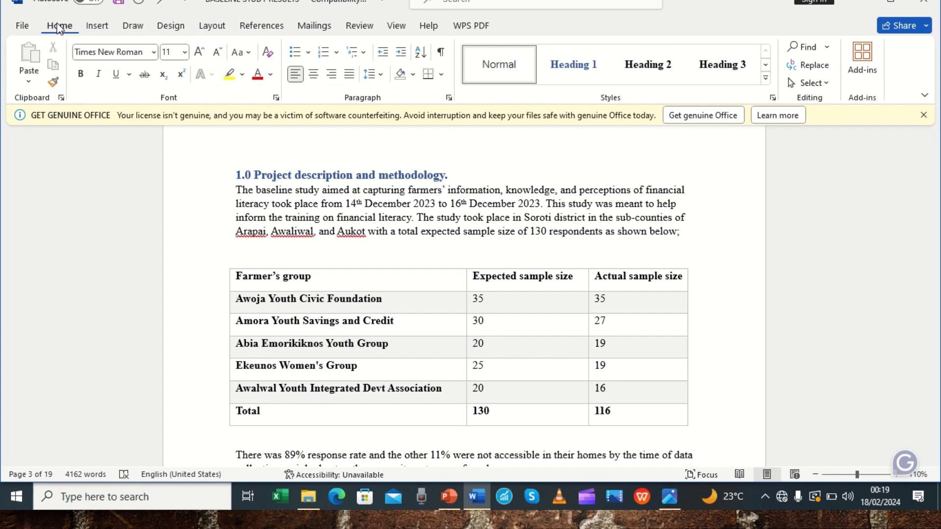
left_click(261, 26)
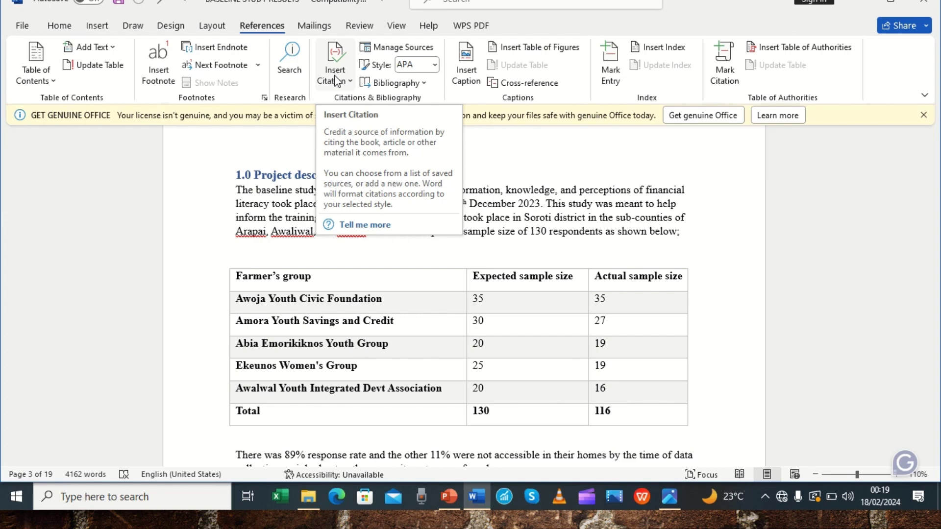
left_click(467, 73)
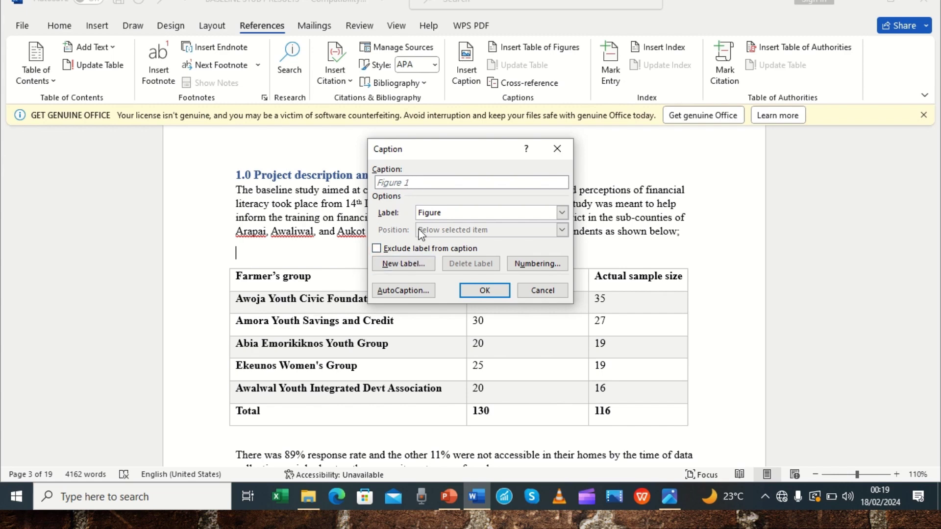
left_click(562, 214)
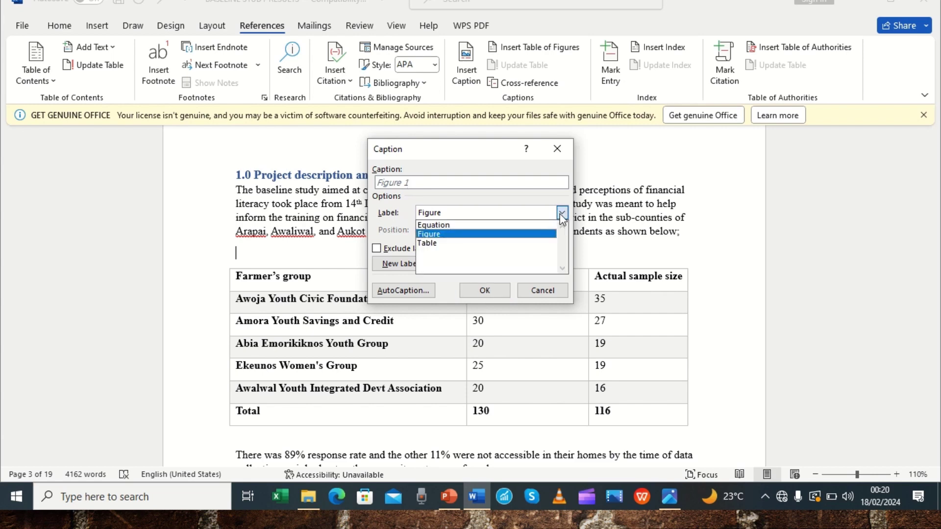
left_click(436, 243)
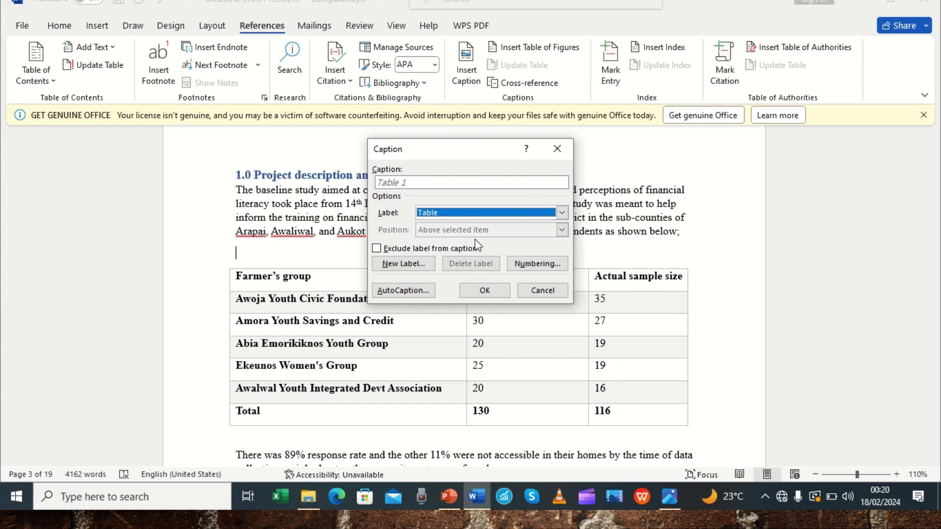
left_click(423, 249)
left_click(422, 248)
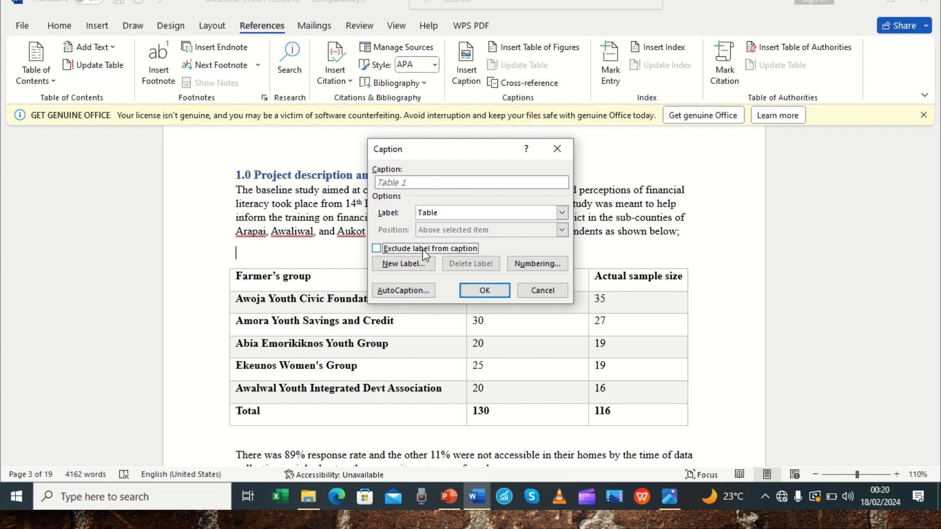
left_click(423, 249)
left_click(417, 251)
Insert the caption "Table 1: Showing Farmers' Group Names" above the farmer's group table.
left_click(417, 185)
type(":")
type("Showing ")
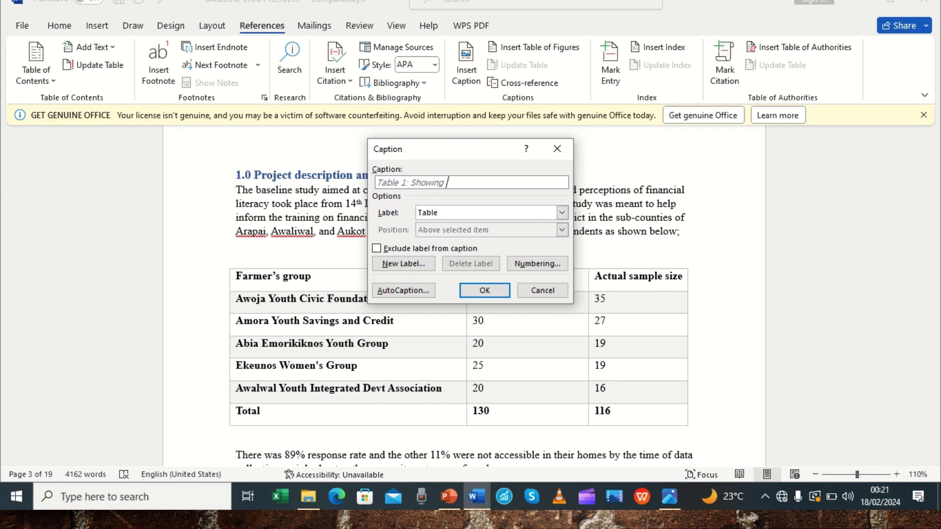
type("Farmers' Group Names")
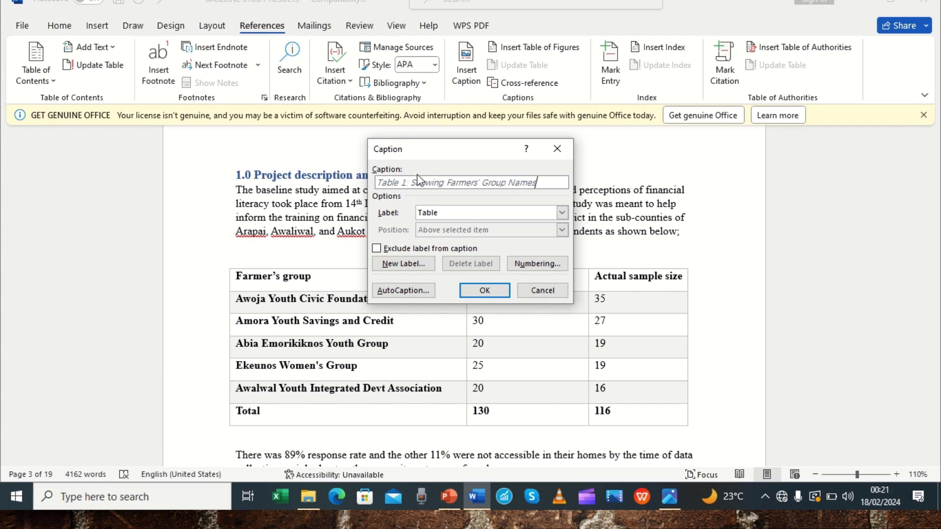
left_click(478, 292)
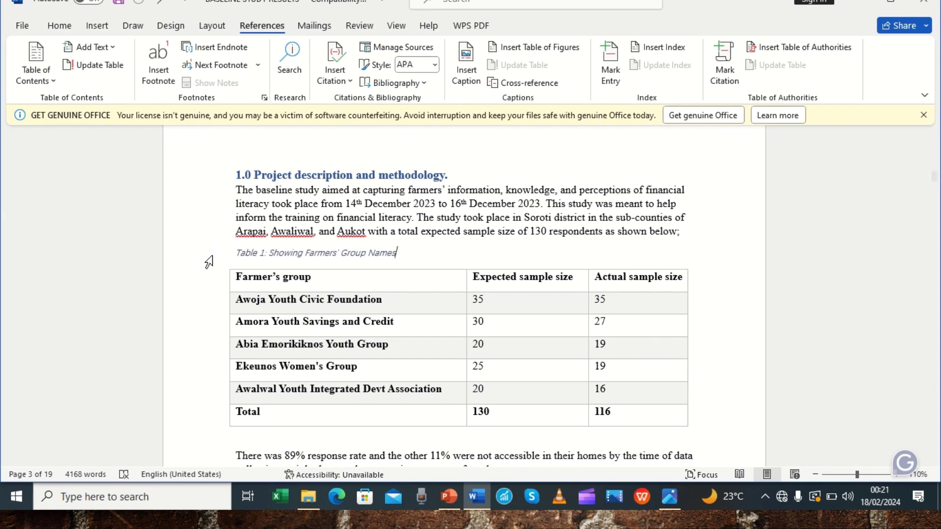
Make the whole Table 1 caption bold and set its font to Times New Roman.
left_click(211, 256)
key("ctrl+c")
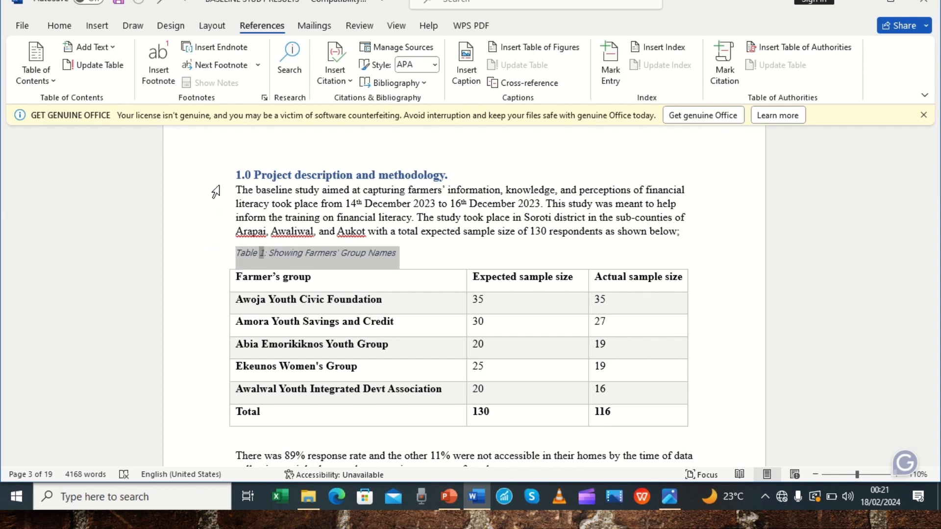
left_click(61, 27)
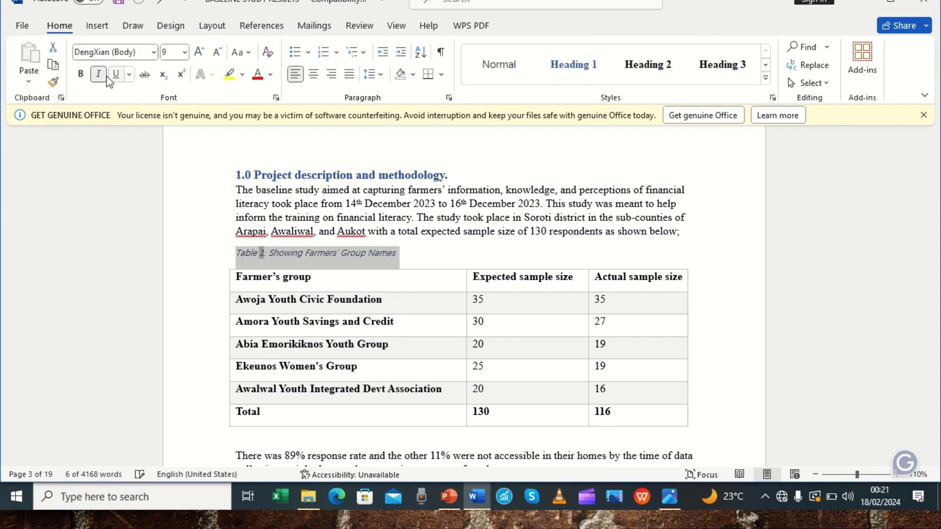
left_click(81, 75)
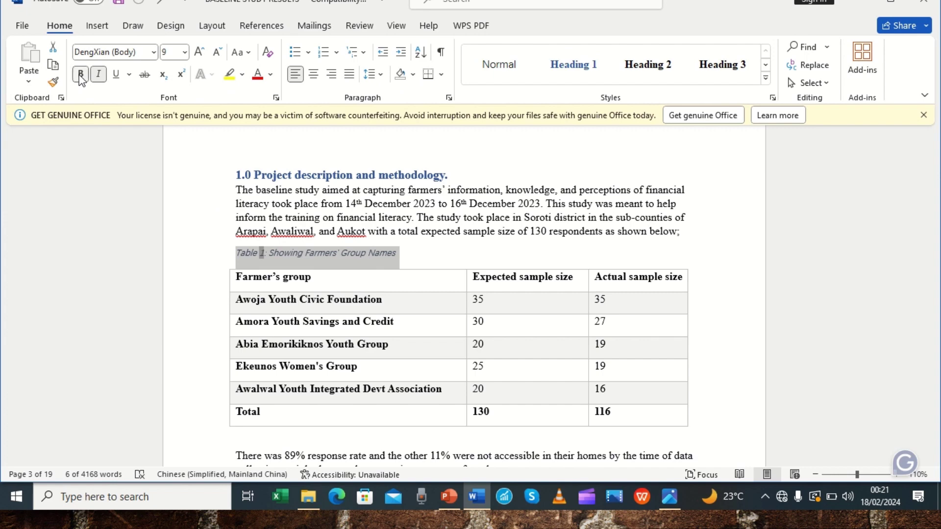
left_click(154, 53)
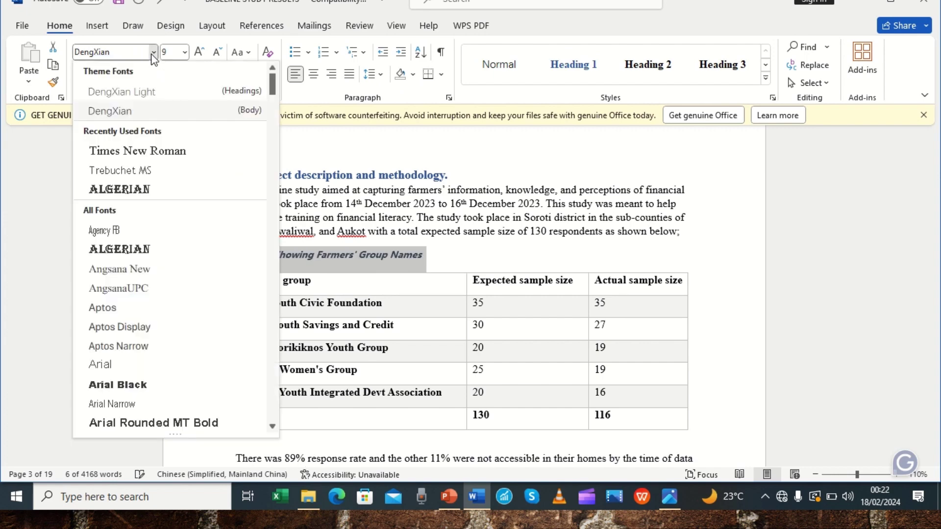
left_click(144, 152)
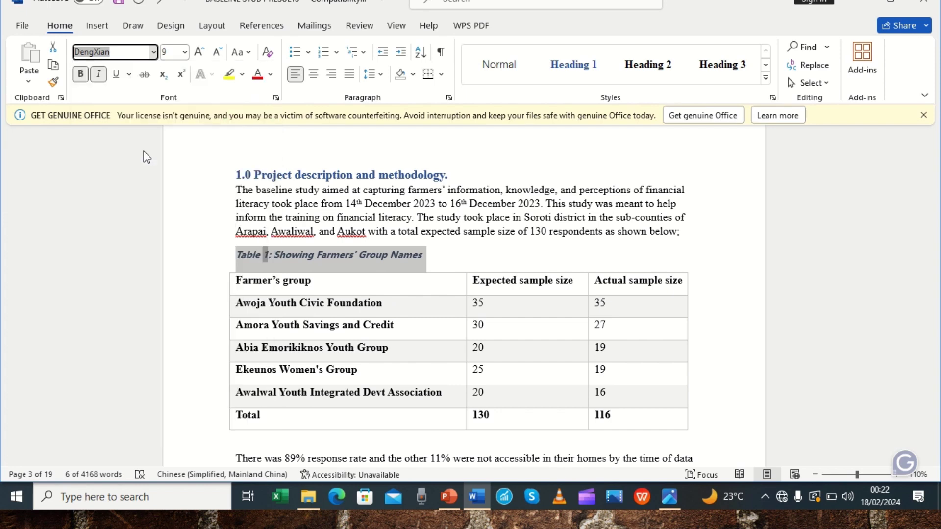
Set the font size of the whole Table 1 caption to 11.
left_click(185, 52)
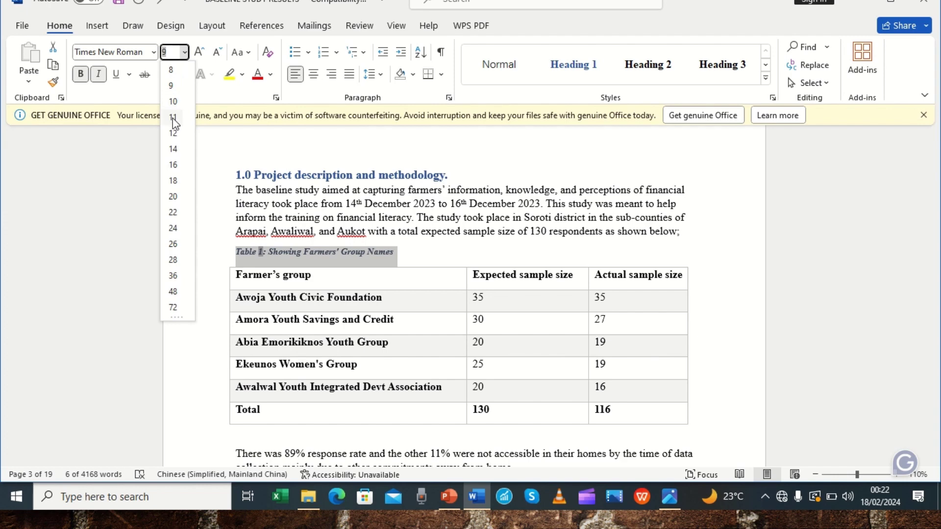
key("Escape")
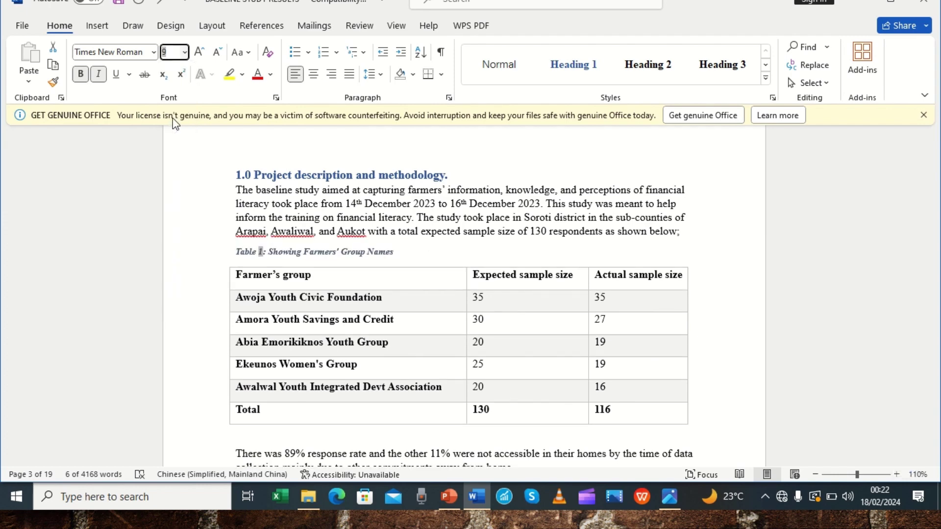
type("11")
key("Return")
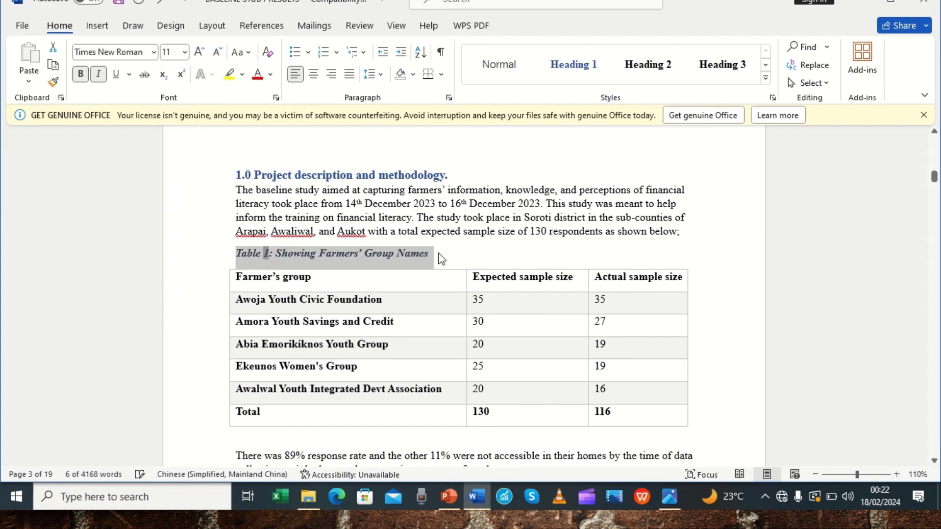
Remove the space after the Table 1 caption paragraph so it sits directly above the farmer's group table.
left_click(439, 253)
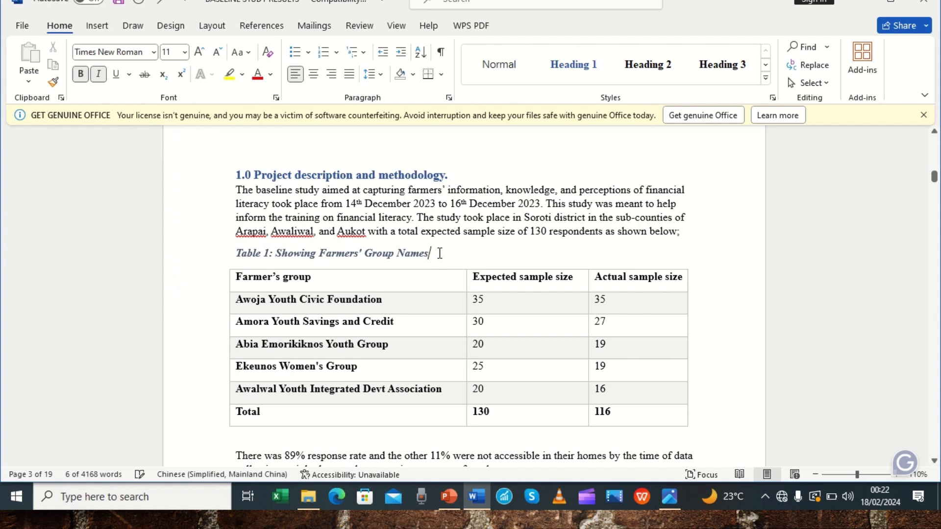
left_click(380, 77)
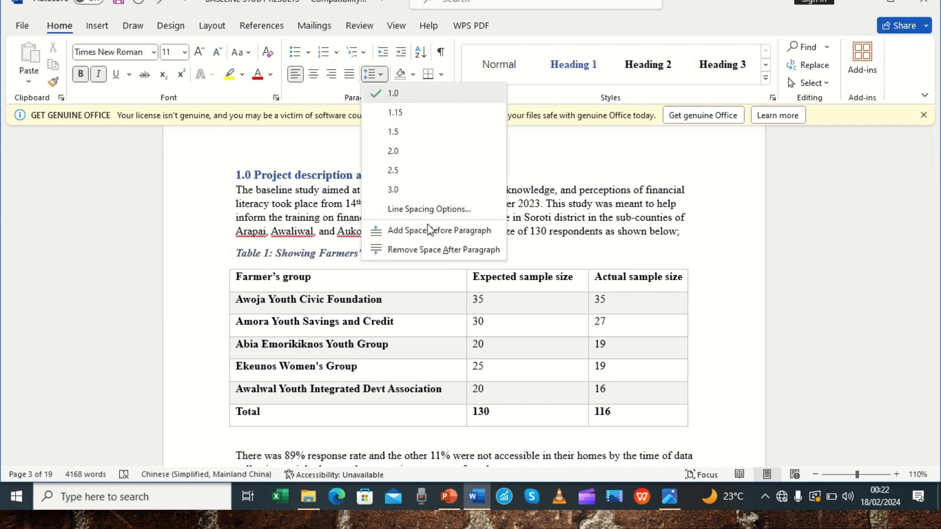
left_click(428, 250)
key("ctrl+v")
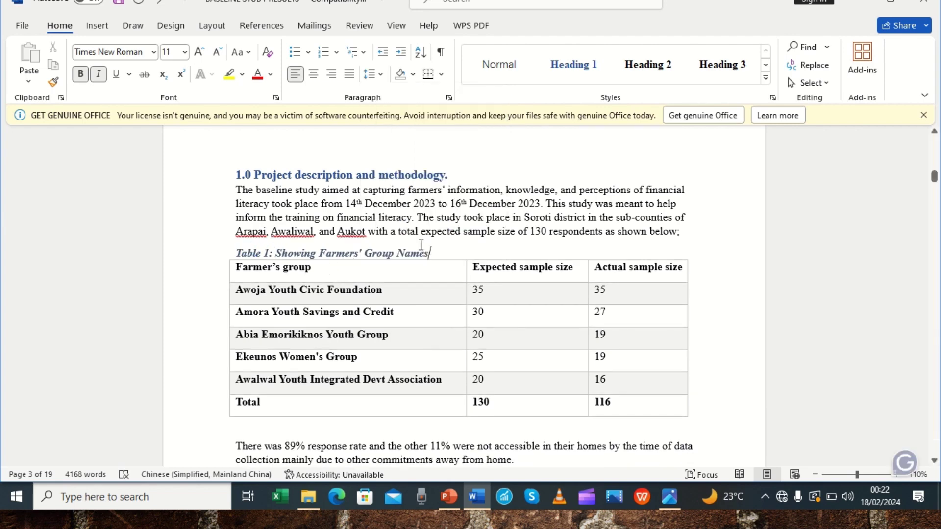
left_click(199, 261)
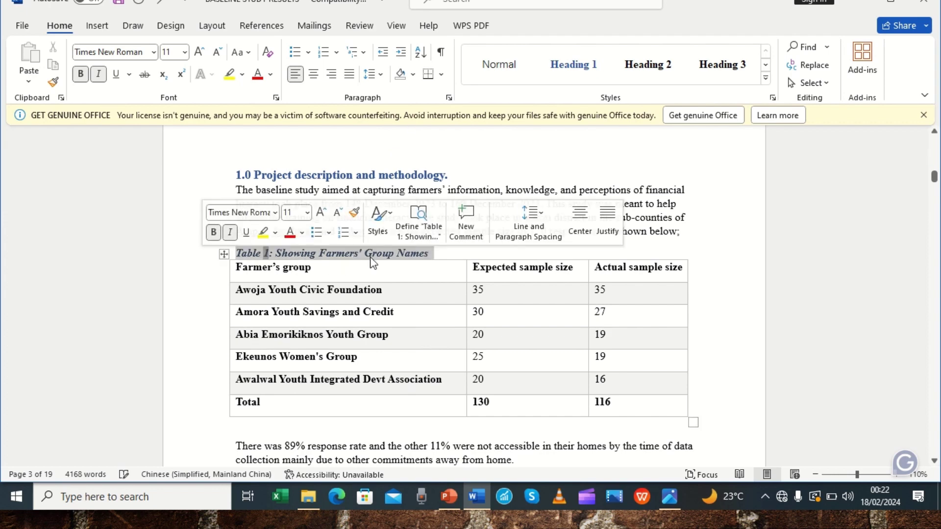
left_click(441, 253)
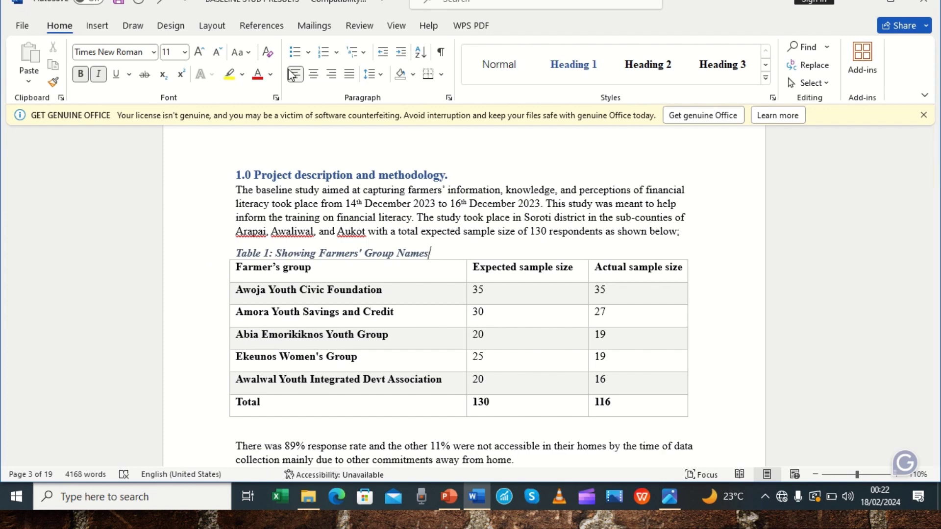
mouse_move(371, 10)
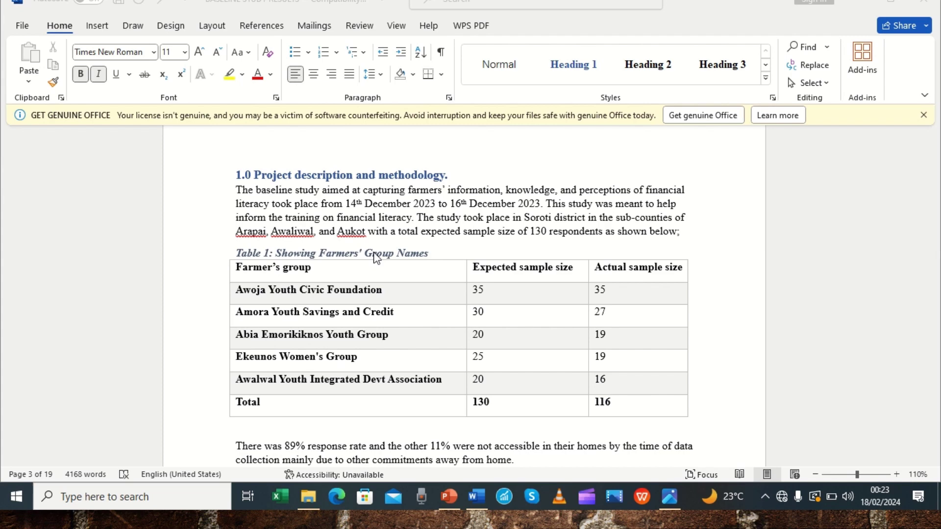
Add a blank line below the "Sub-county of respondents" chart, just above heading 2.1.2.
left_click(431, 254)
key("Down")
key("Down")
key("Down")
key("Down")
key("Down")
key("Down")
key("Down")
key("Down")
key("Down")
key("Down")
key("Down")
key("Down")
key("Down")
key("Down")
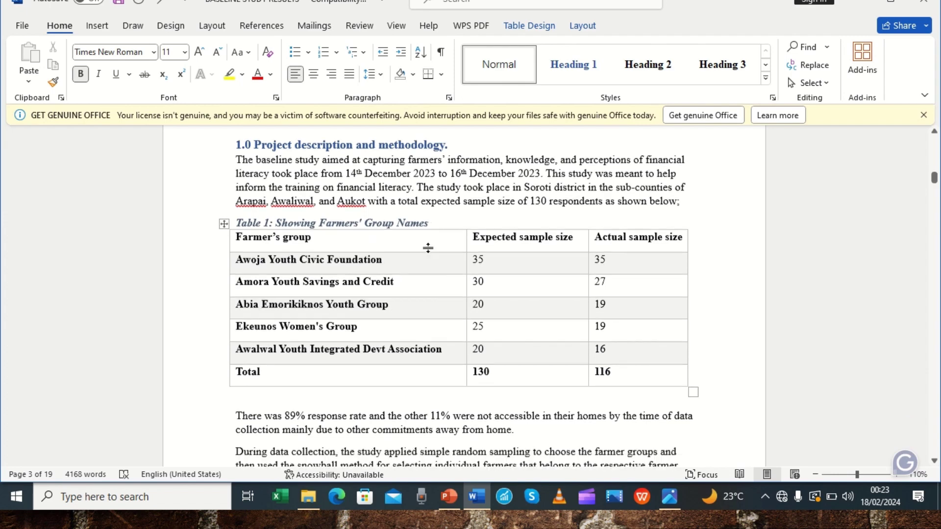
key("Down")
key("Down")
key("Down")
key("Down")
key("Down")
key("Down")
key("Down")
key("Down")
key("Down")
key("Down")
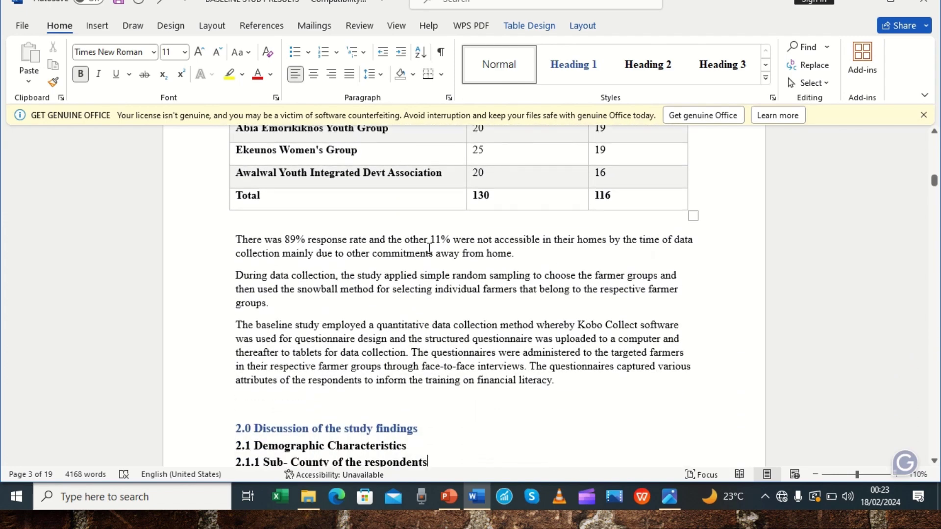
key("Down")
key("Down")
key("Down")
key("Down")
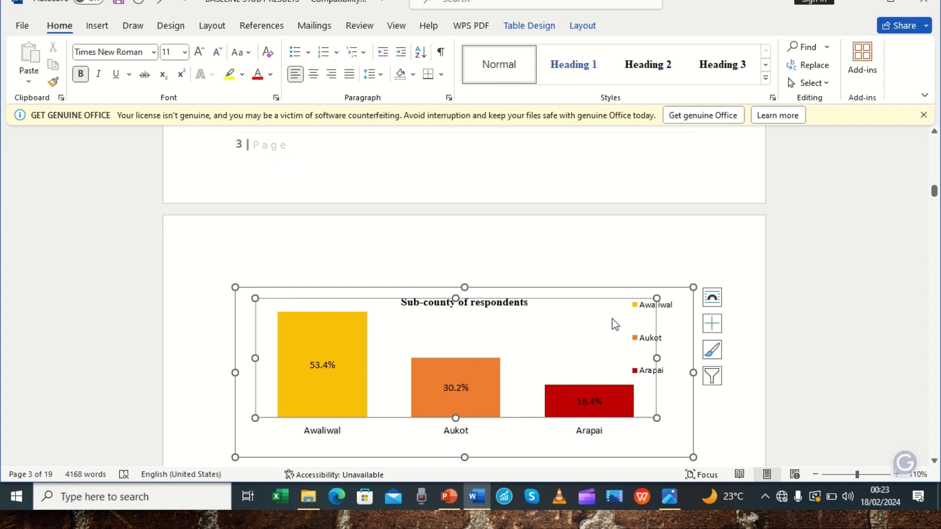
left_click(724, 442)
key("Down")
key("Down")
key("Down")
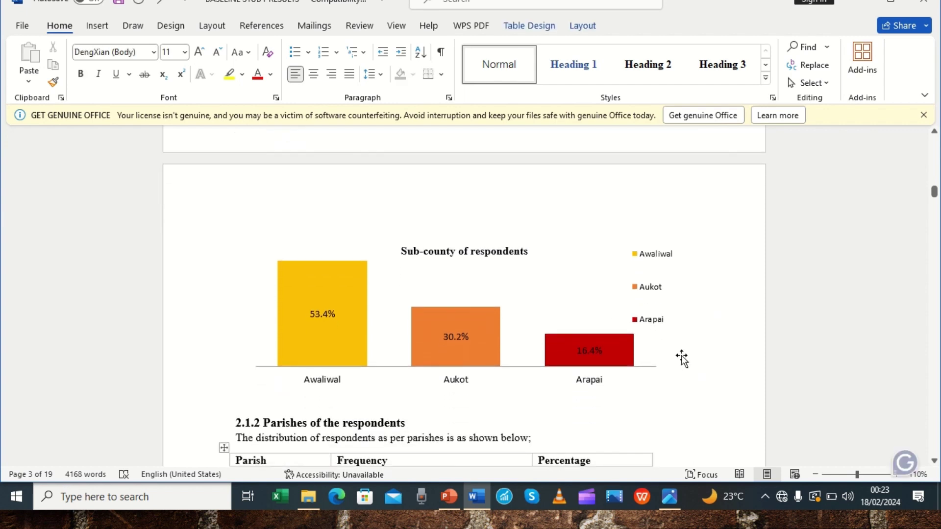
left_click(682, 359)
left_click(715, 404)
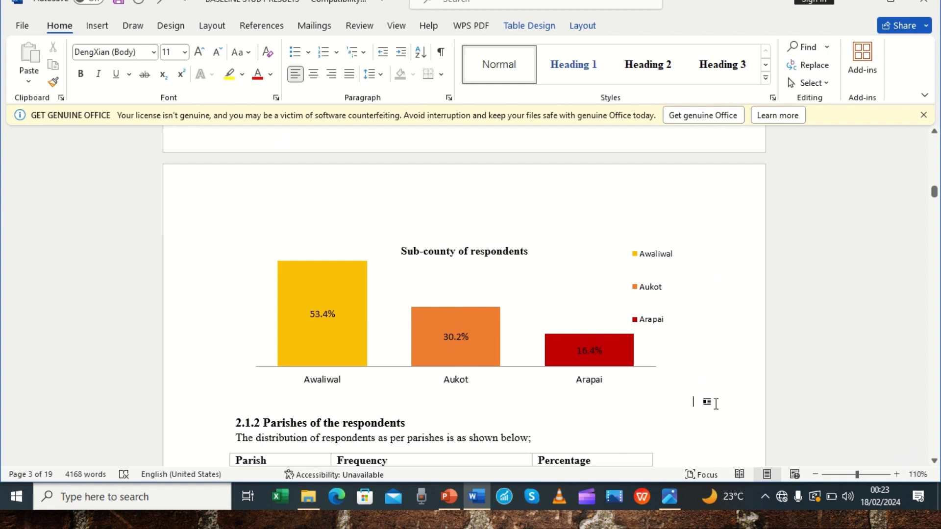
key("Return")
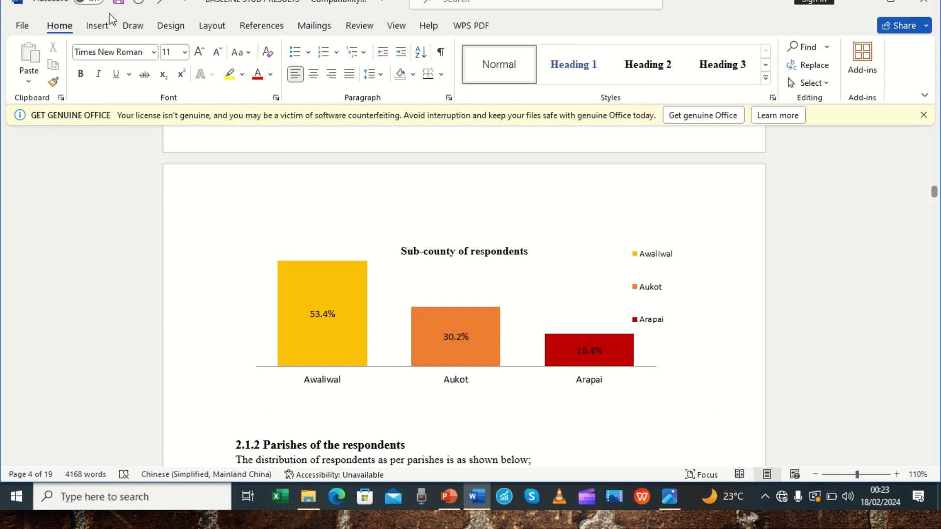
Insert a caption with the Figure label below the sub-county chart, reading "Figure 1: Showing Respondents' Sub-counties".
left_click(258, 29)
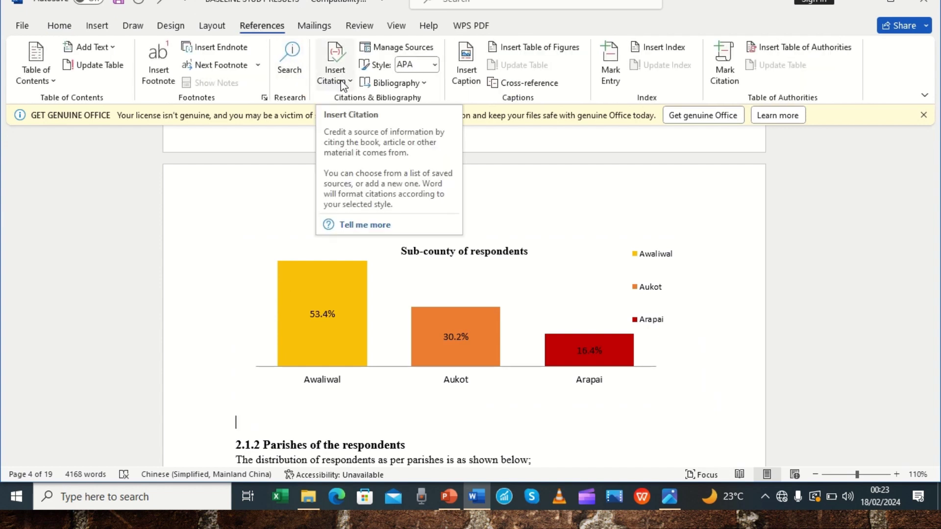
left_click(468, 73)
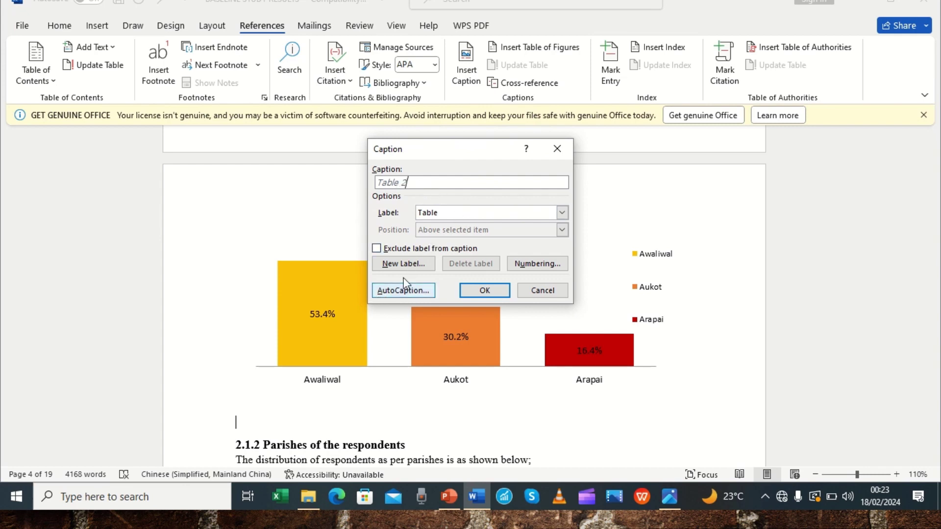
left_click(563, 213)
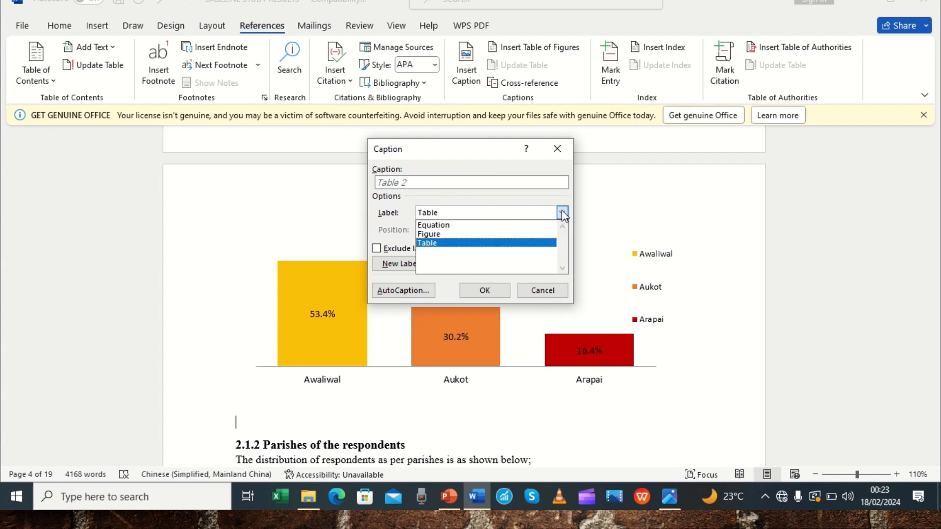
left_click(446, 235)
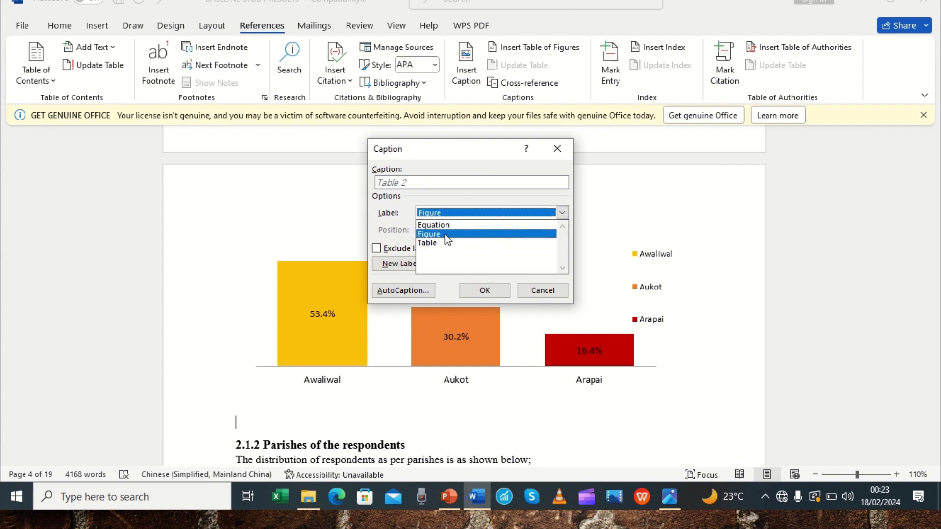
left_click(430, 187)
type(":")
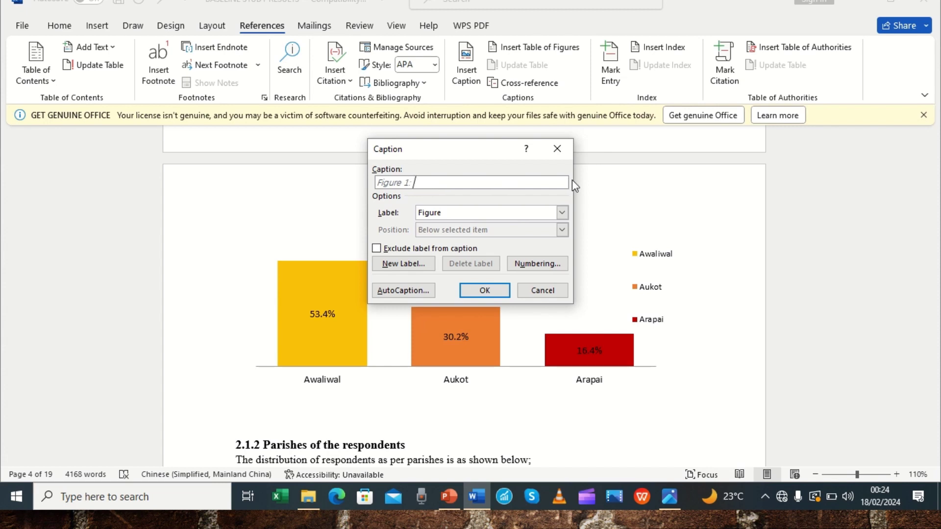
left_click_drag(495, 149, 529, 102)
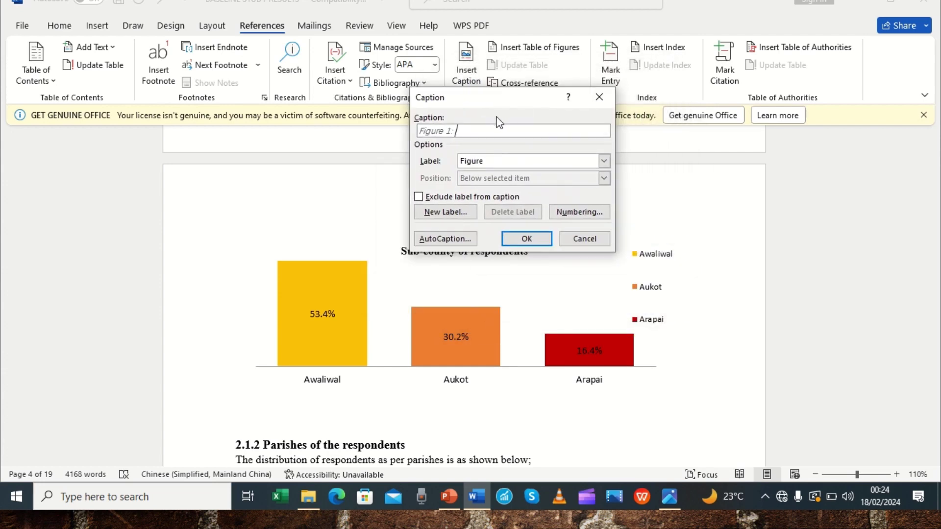
type("Showing Respondents' Sub-c")
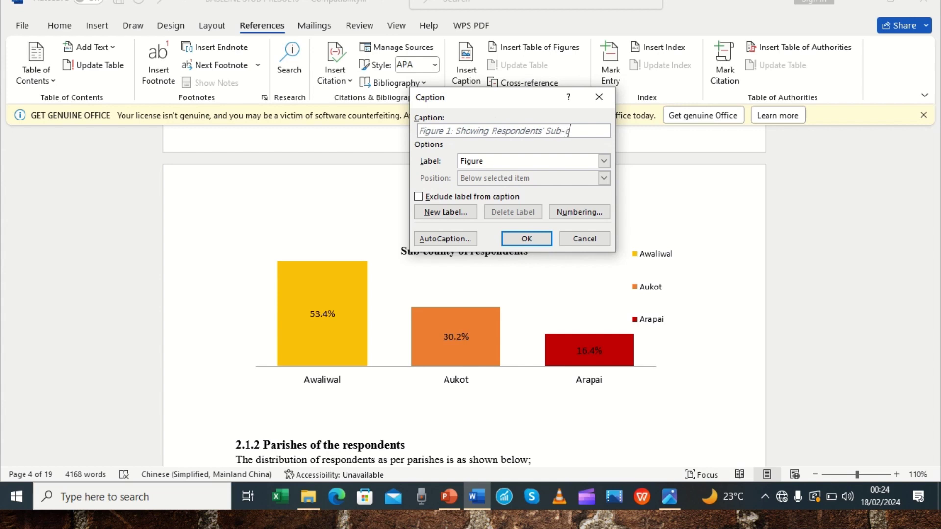
type("ounties")
left_click(526, 240)
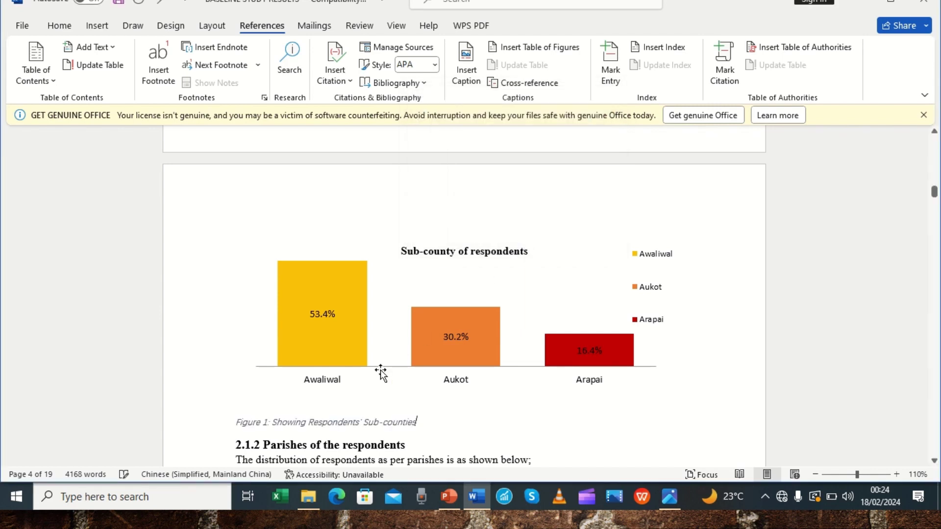
Format the whole Figure 1 caption in Times New Roman, size 11, bold.
left_click(201, 428)
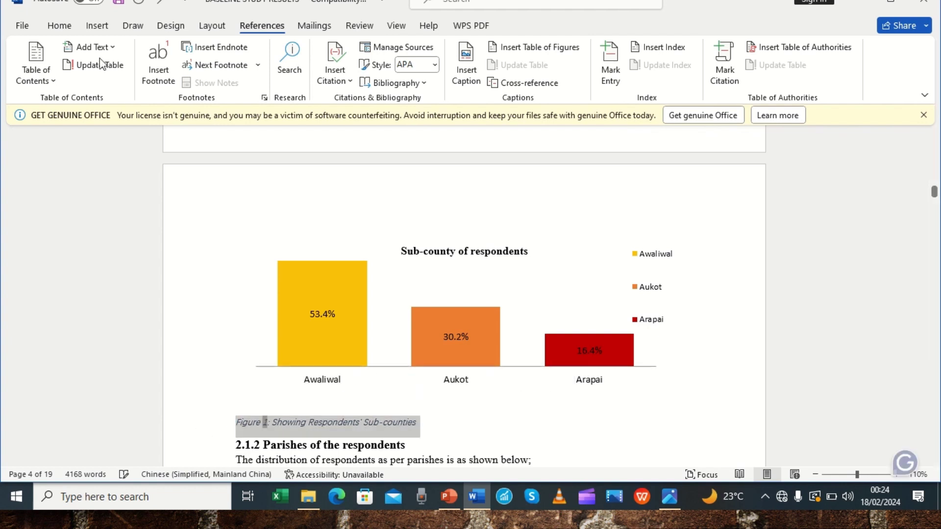
left_click(63, 27)
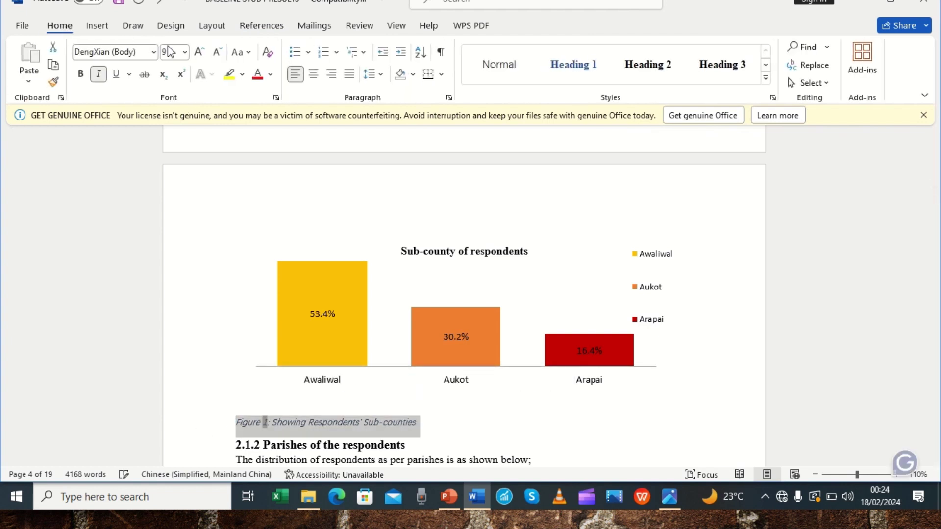
left_click(153, 54)
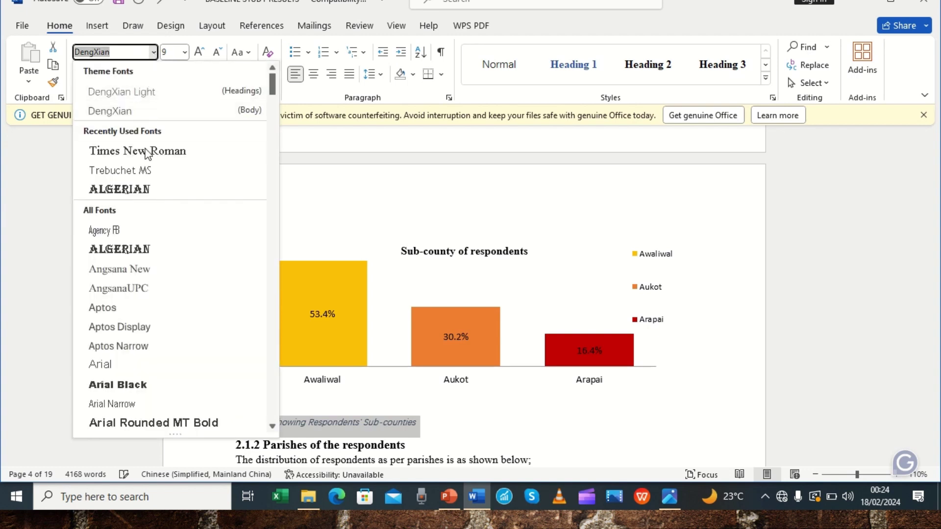
left_click(145, 153)
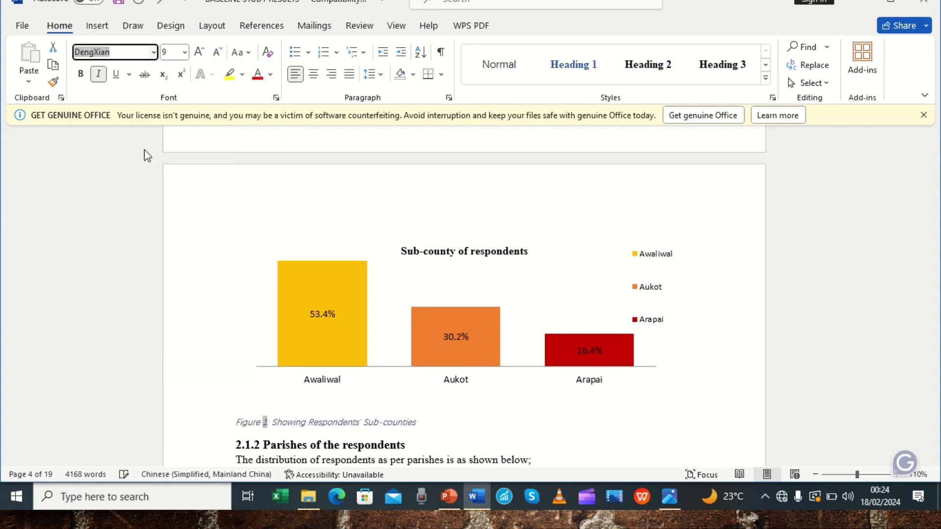
left_click(185, 52)
left_click(173, 117)
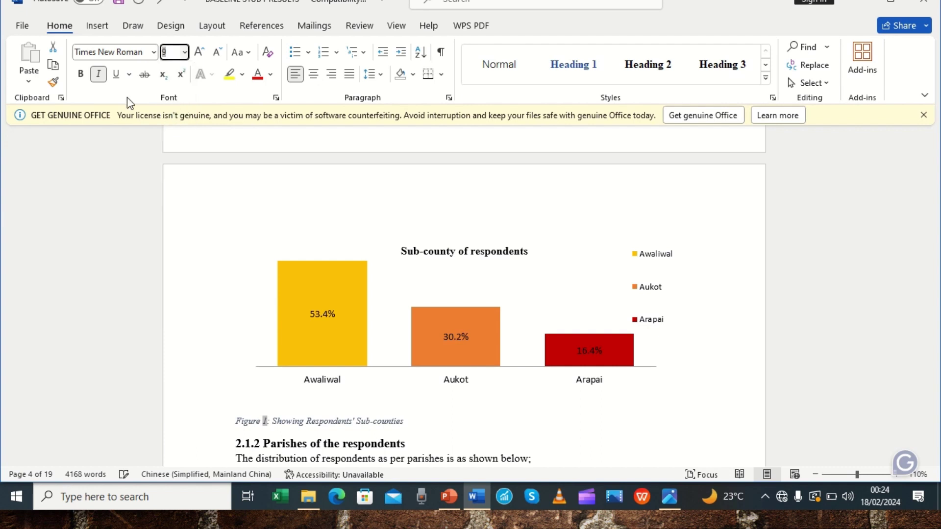
left_click(79, 75)
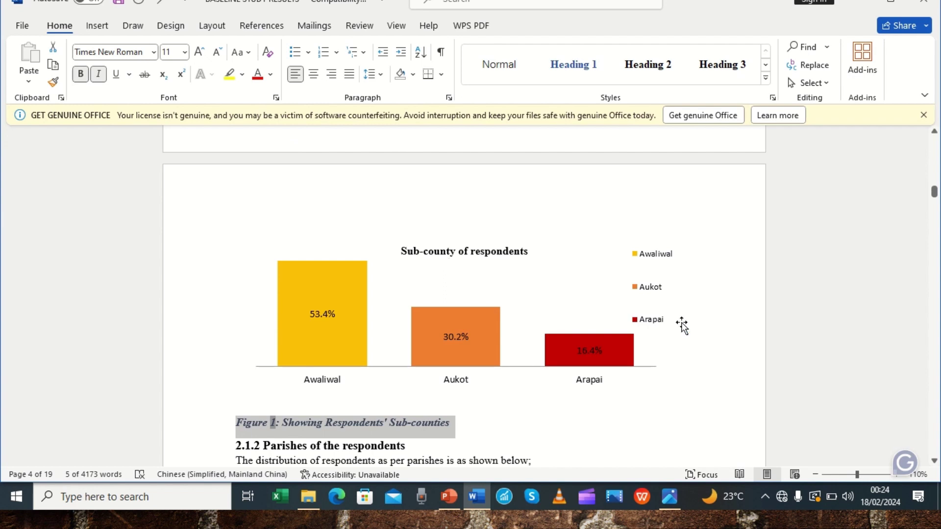
left_click(514, 398)
Add a blank line between the introductory sentence of section 2.1.2 and the parish table.
left_click(416, 448)
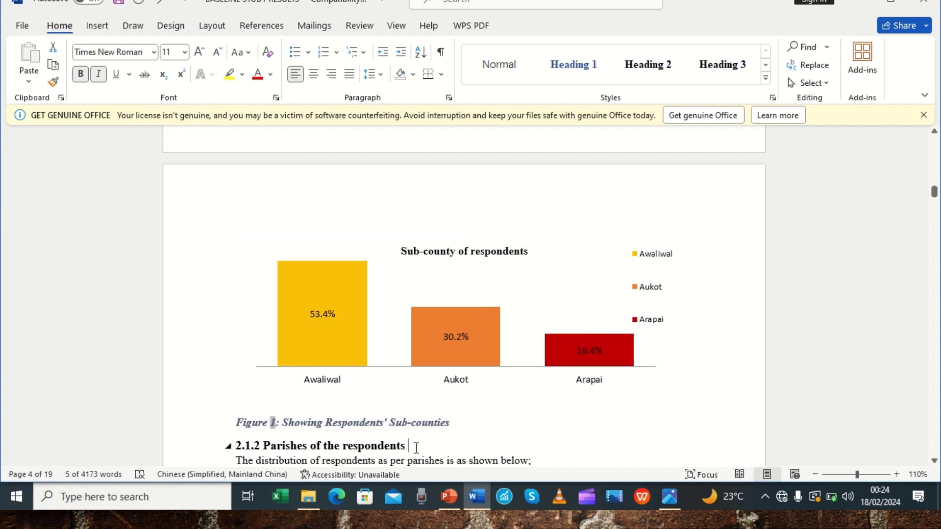
key("Down")
key("Down")
key("Down")
key("Down")
key("Down")
key("Down")
key("Down")
key("Down")
key("Down")
key("Down")
key("Down")
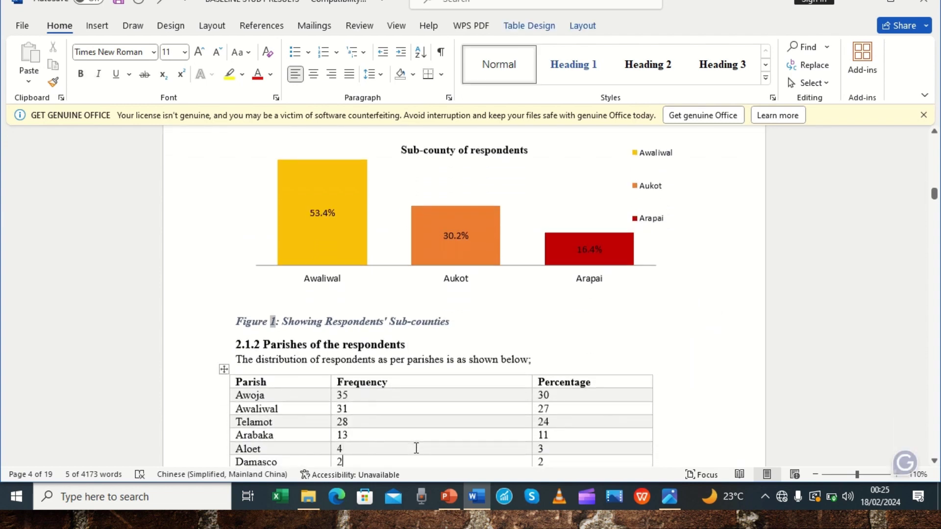
key("Down")
key("Down")
key("Down")
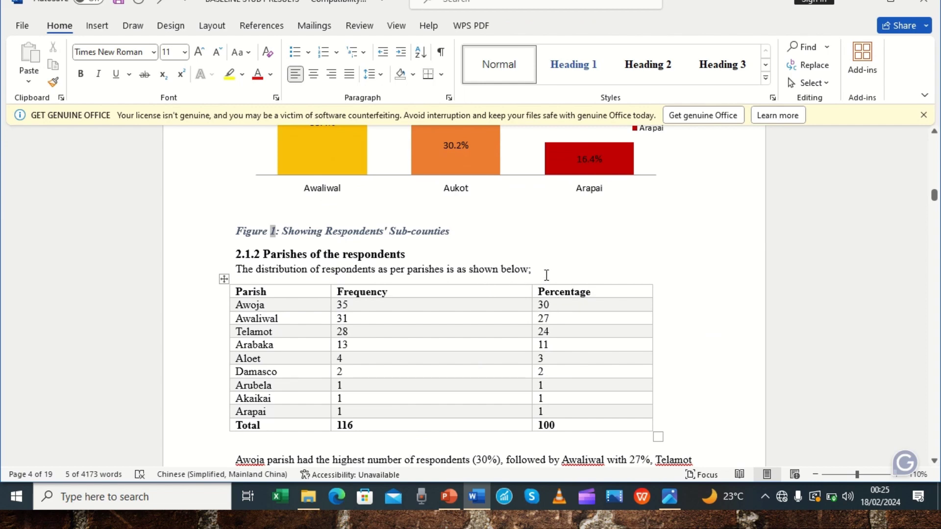
left_click(550, 268)
key("Return")
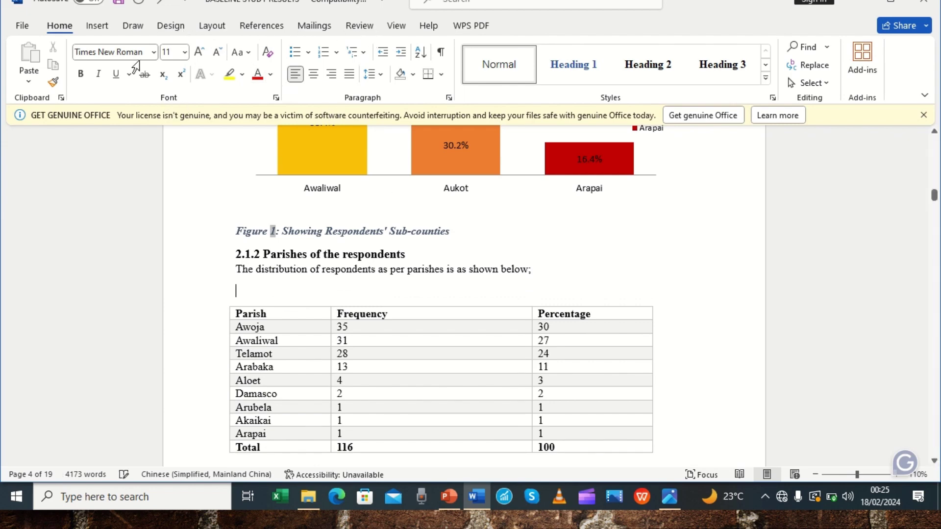
Insert a caption with the Table label above the parish table, reading "Table 2: Respondents' Parishes".
left_click(259, 30)
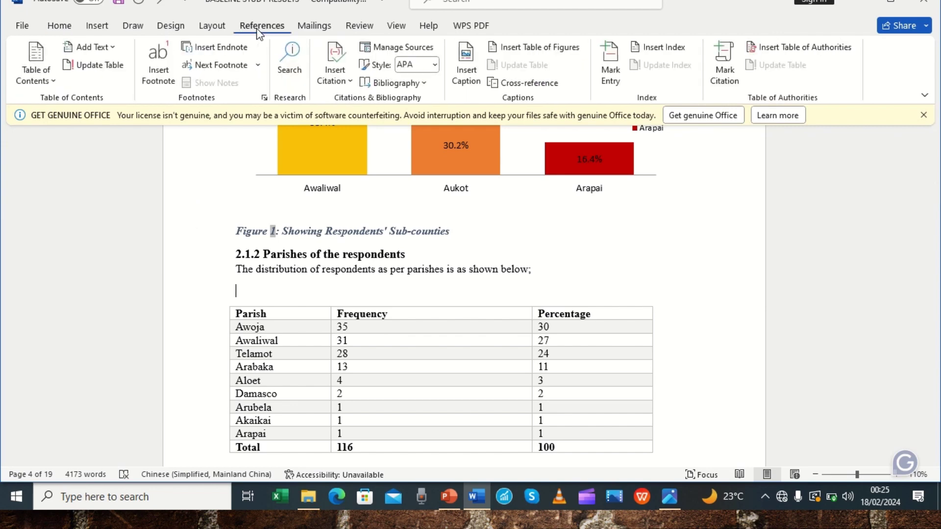
left_click(471, 73)
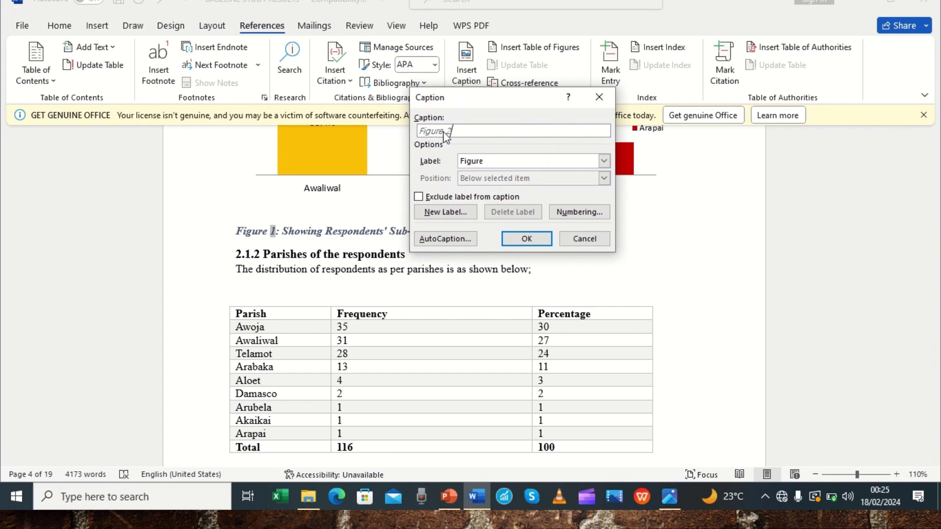
left_click(604, 162)
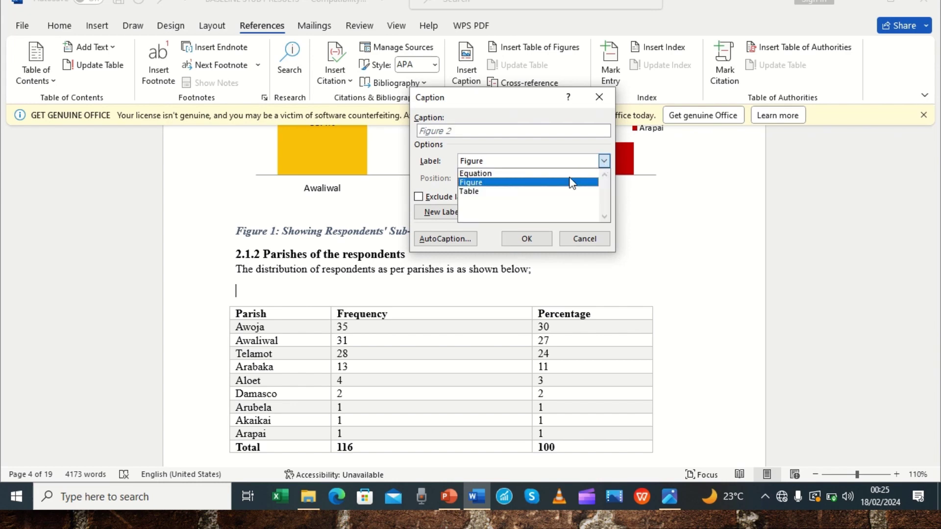
left_click(484, 192)
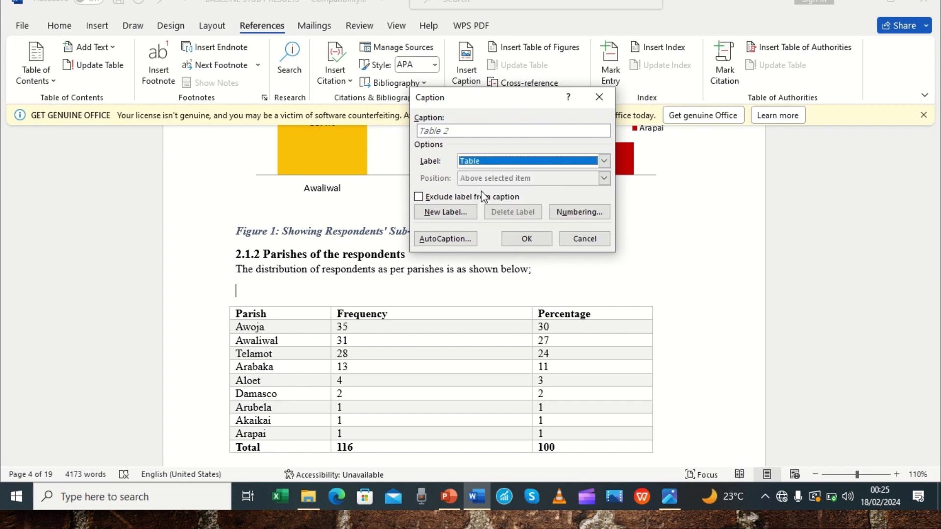
left_click(451, 130)
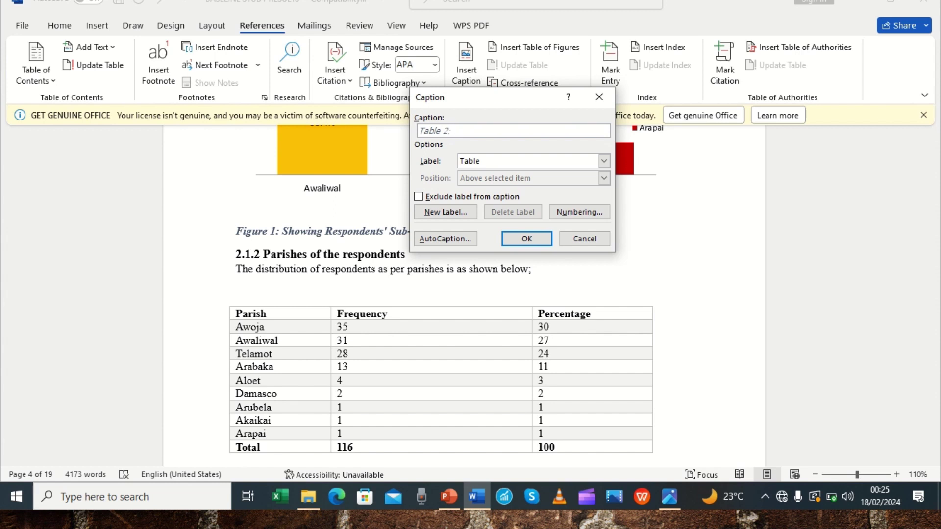
type("Respondents' Prishes")
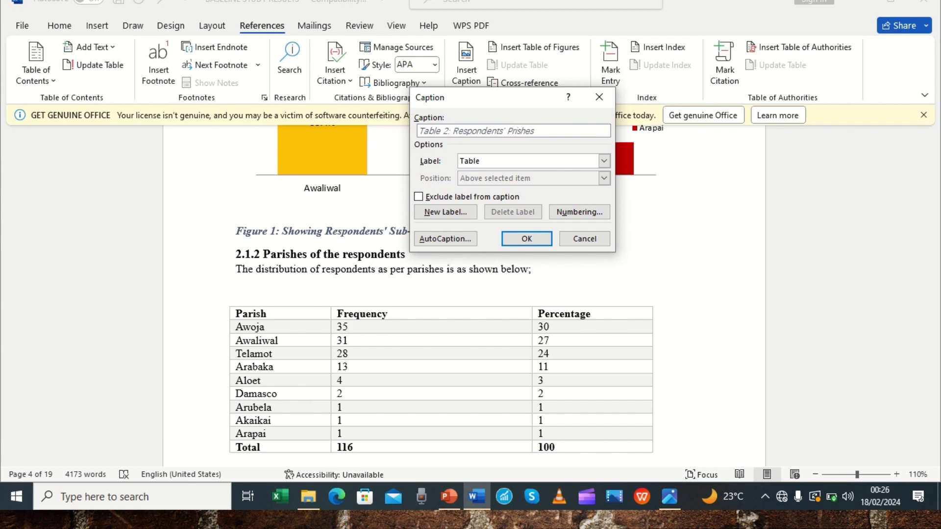
left_click(512, 130)
type("a")
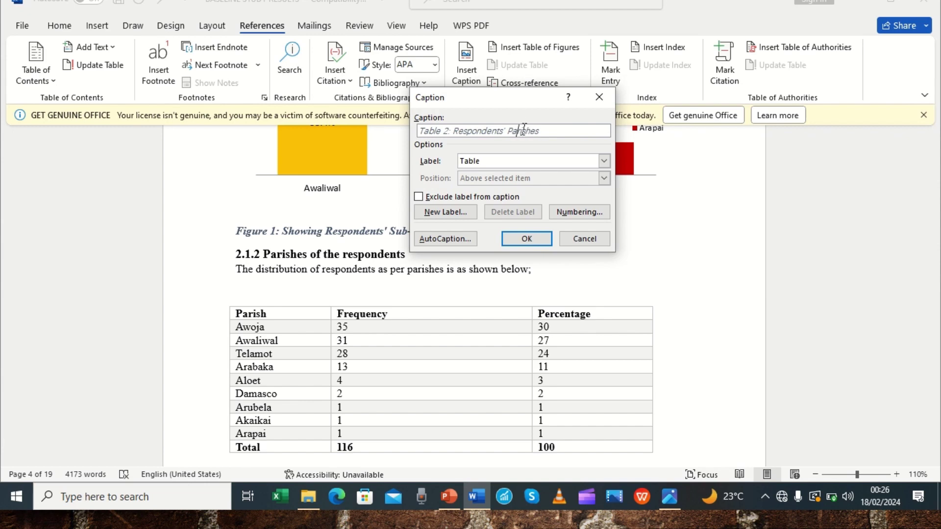
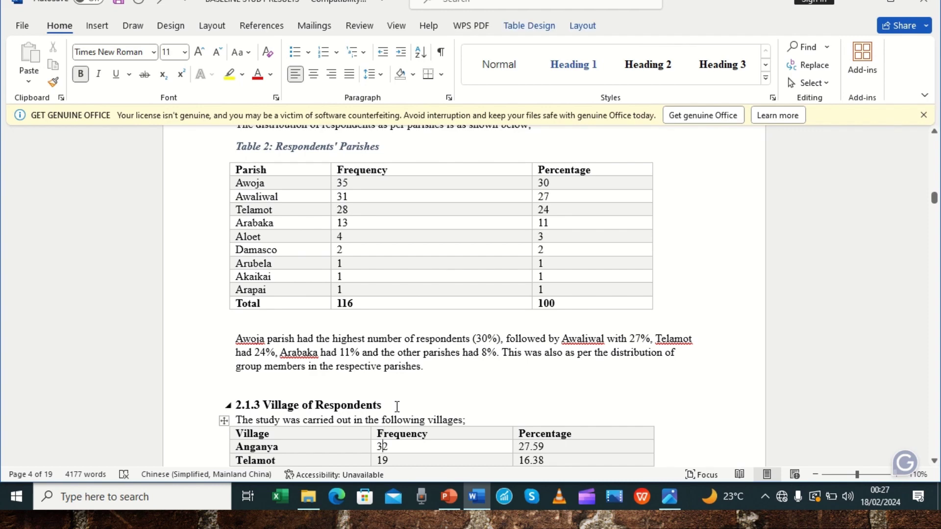
Add a blank line between the introductory sentence of section 2.1.3 and the village table.
key("Down")
key("Down")
key("Down")
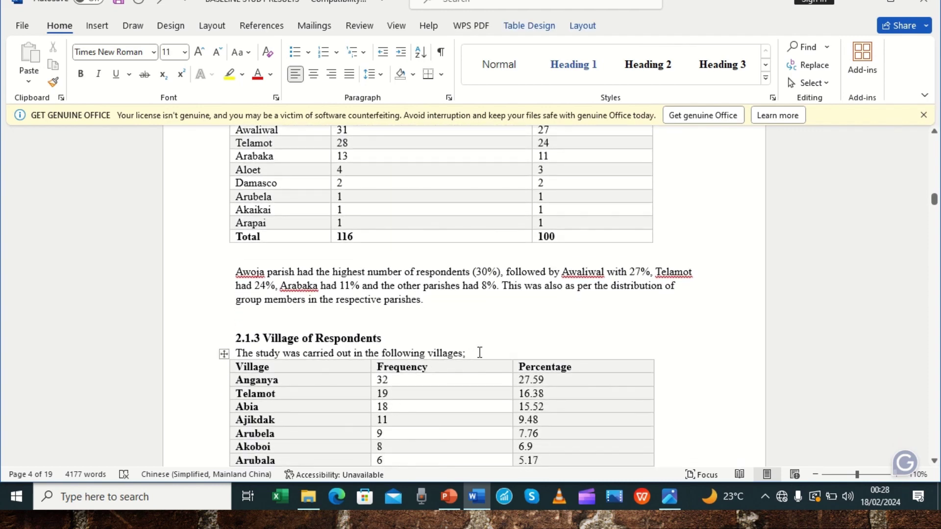
left_click(480, 353)
key("Return")
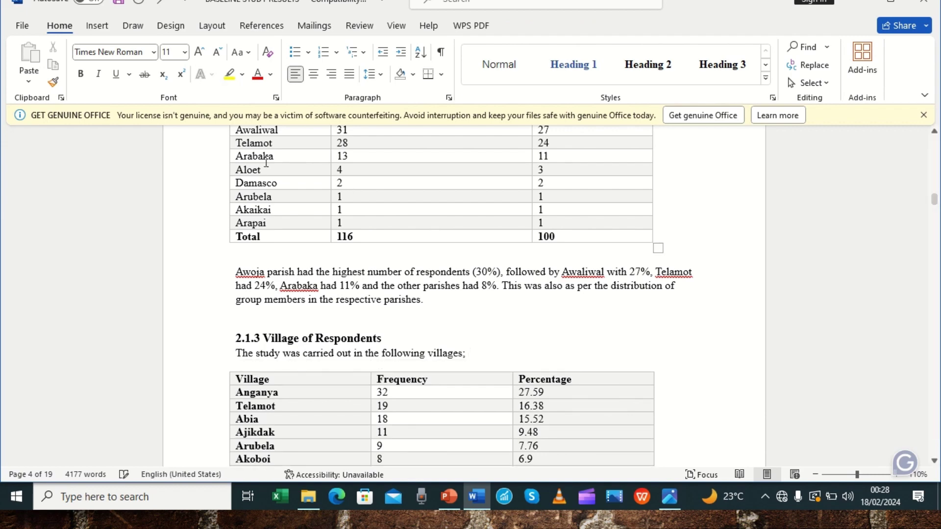
Insert a caption with the Table label above the village table, reading "Table 3: Showing Respondents' Villages".
left_click(261, 27)
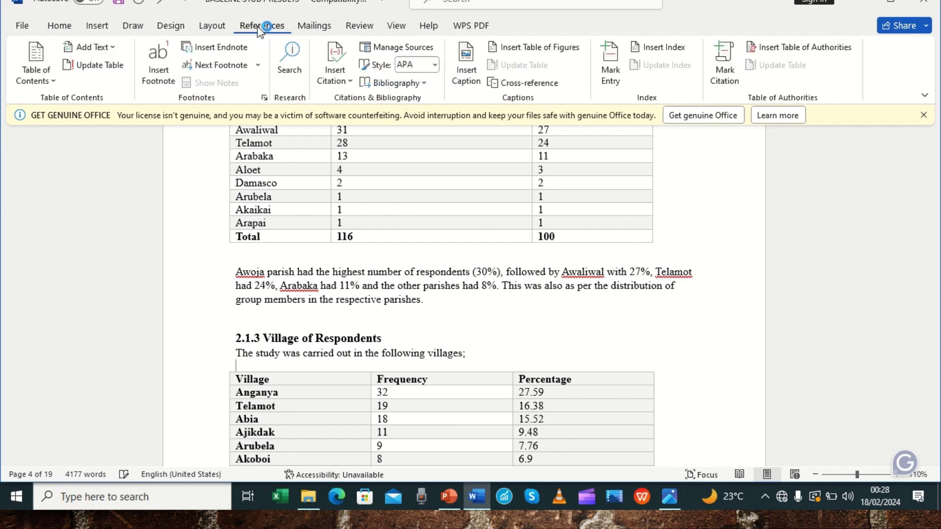
left_click(472, 83)
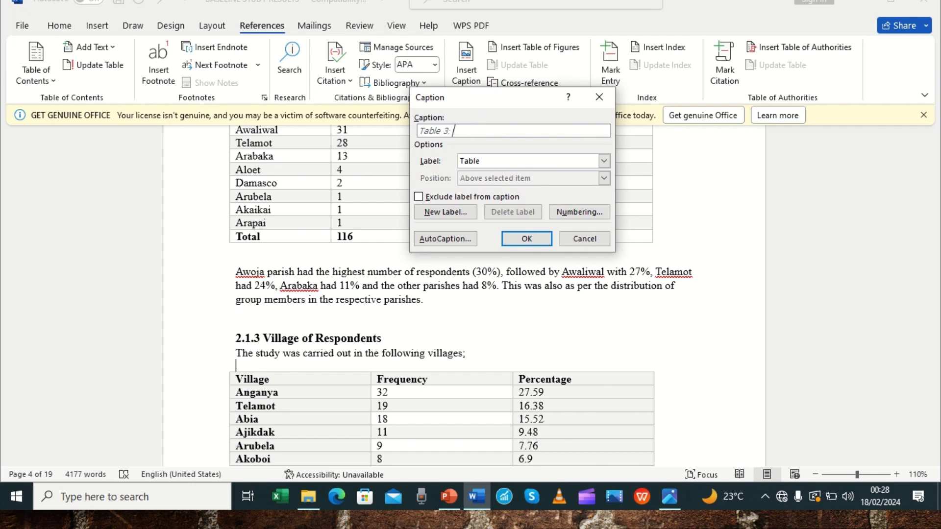
type(": Showing Respondents")
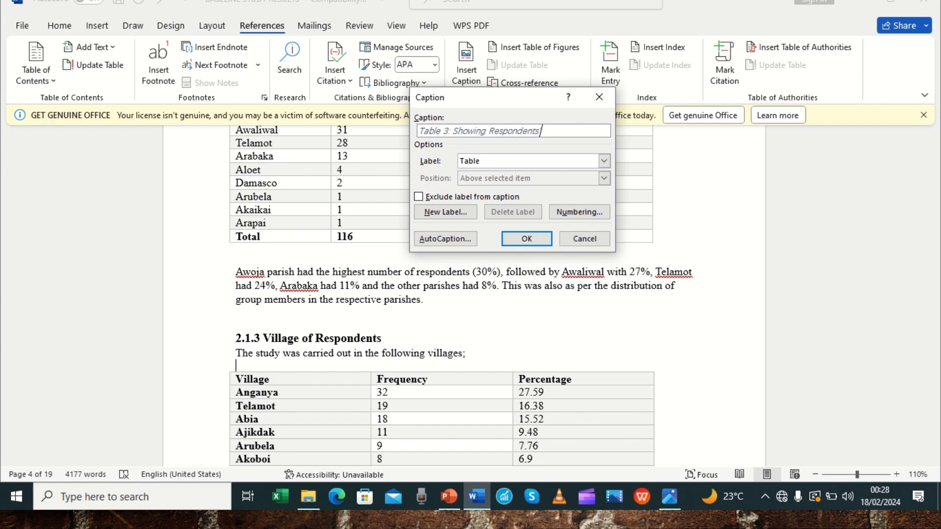
type("' Villages")
left_click(512, 241)
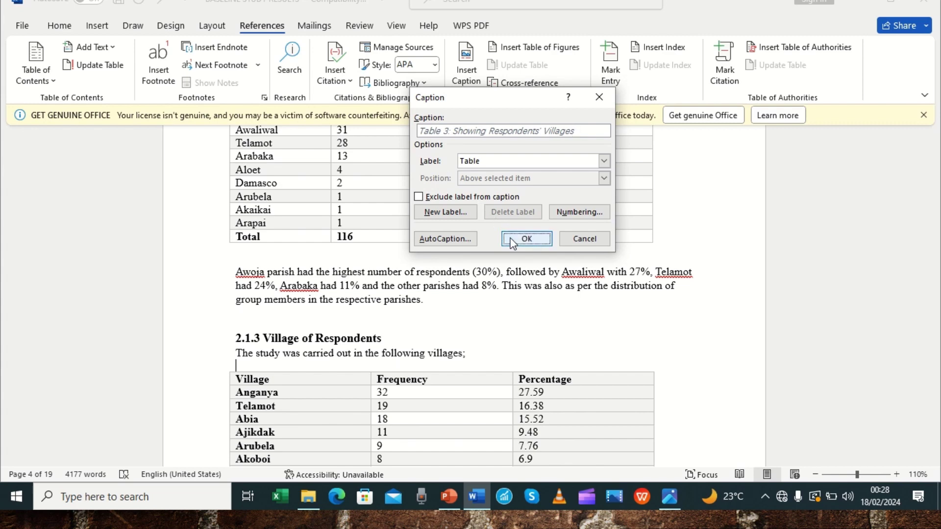
Format the whole Table 3 caption in Times New Roman, size 11, bold.
left_click(201, 367)
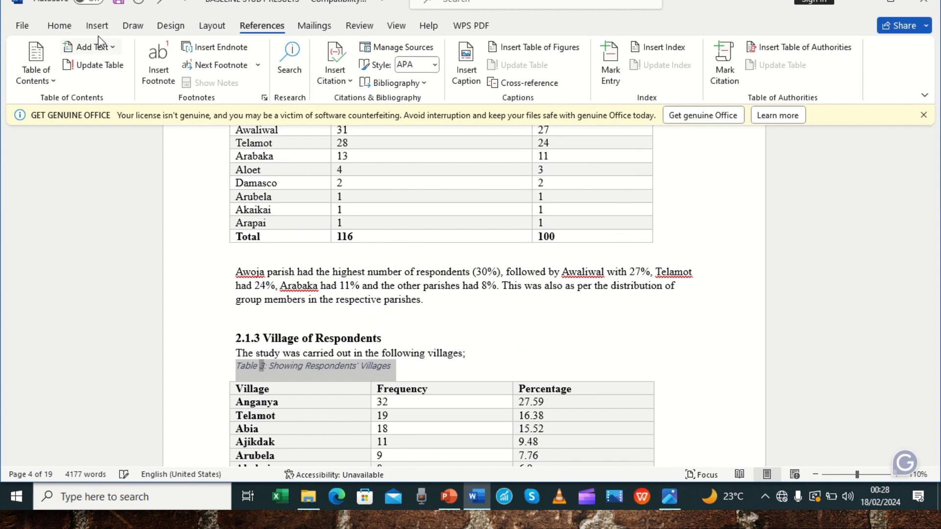
left_click(59, 27)
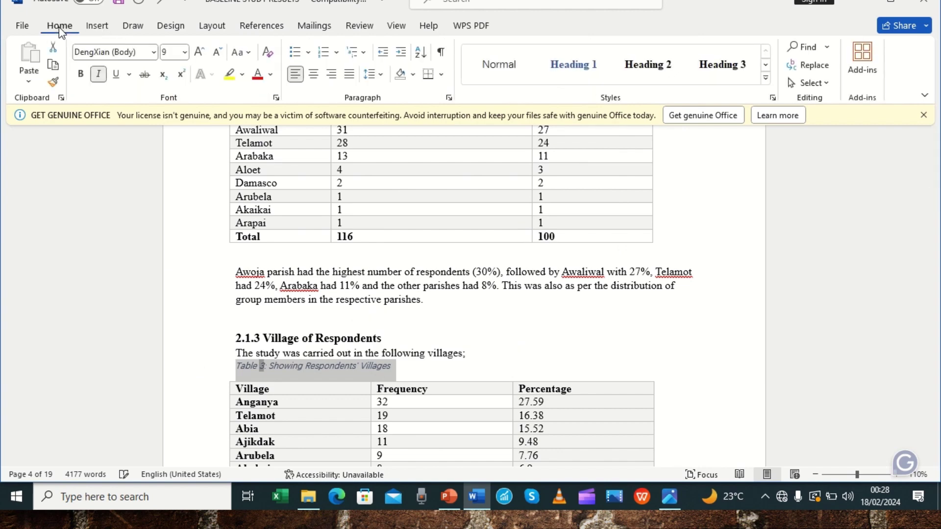
left_click(153, 52)
left_click(138, 151)
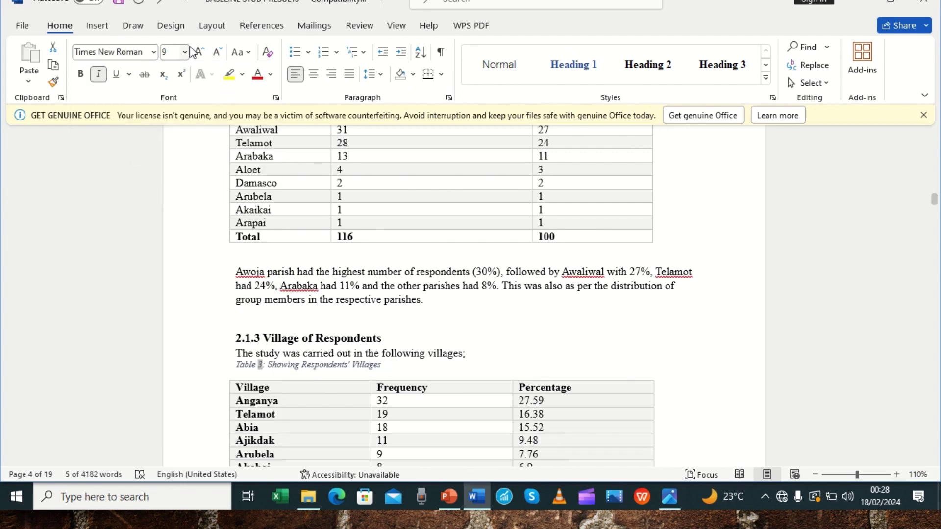
left_click(184, 53)
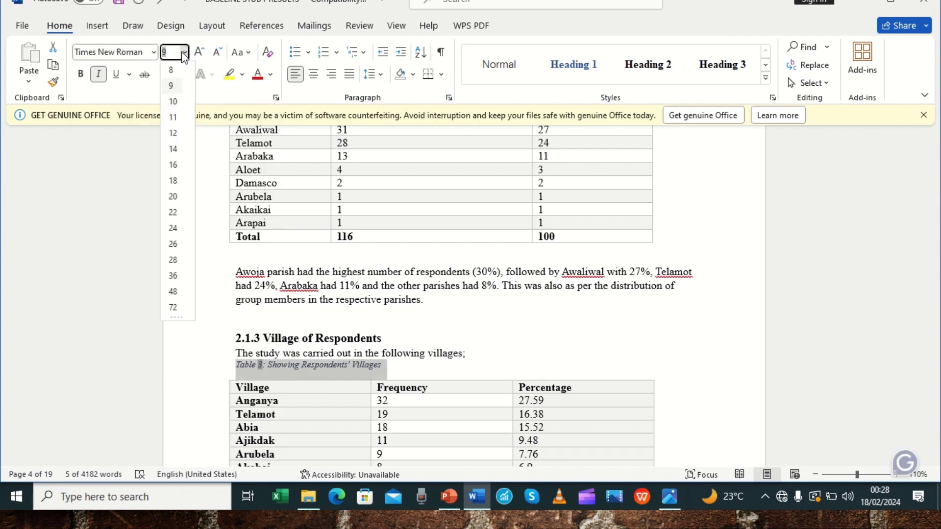
left_click(173, 118)
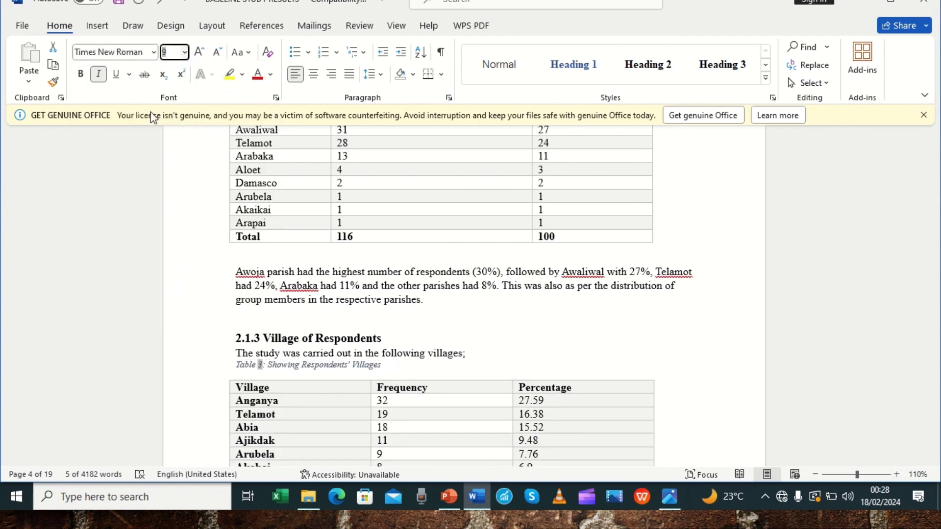
left_click(81, 75)
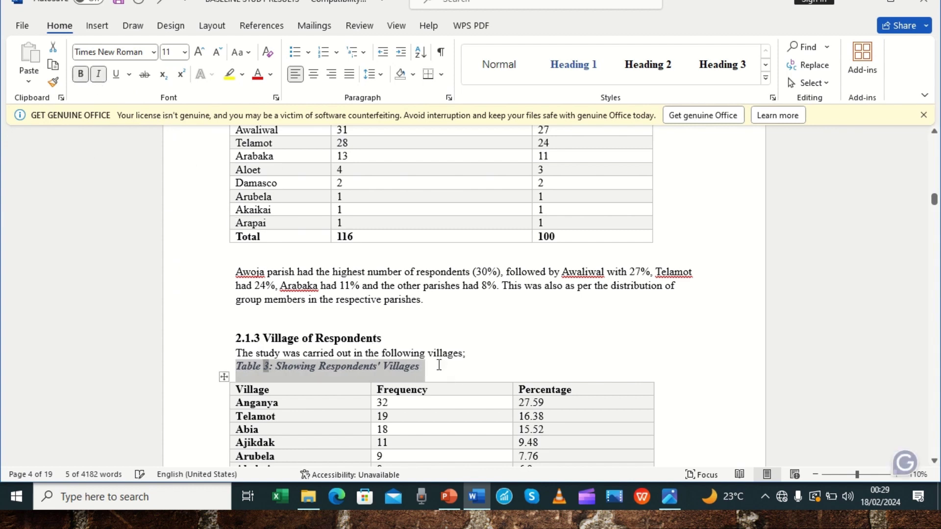
Remove the space after the Table 3 caption paragraph so it sits directly above the village table.
left_click(439, 369)
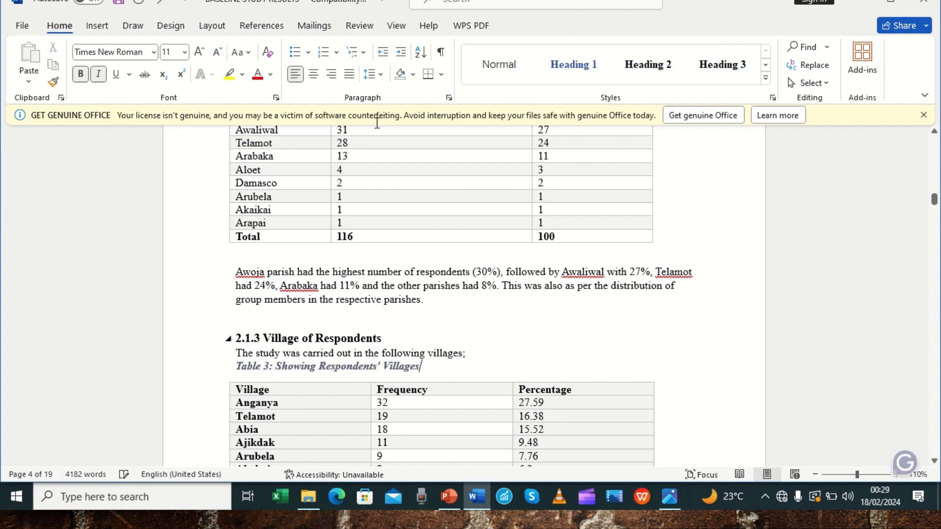
left_click(381, 75)
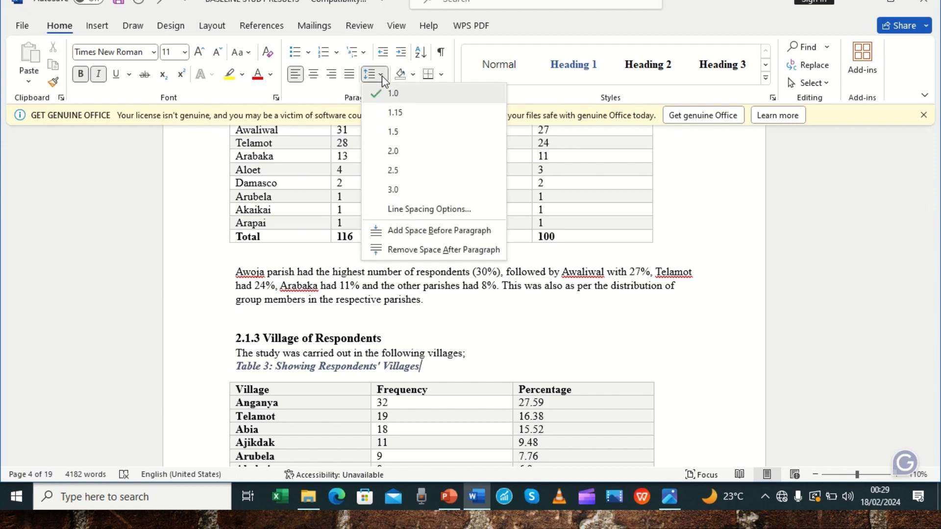
left_click(411, 251)
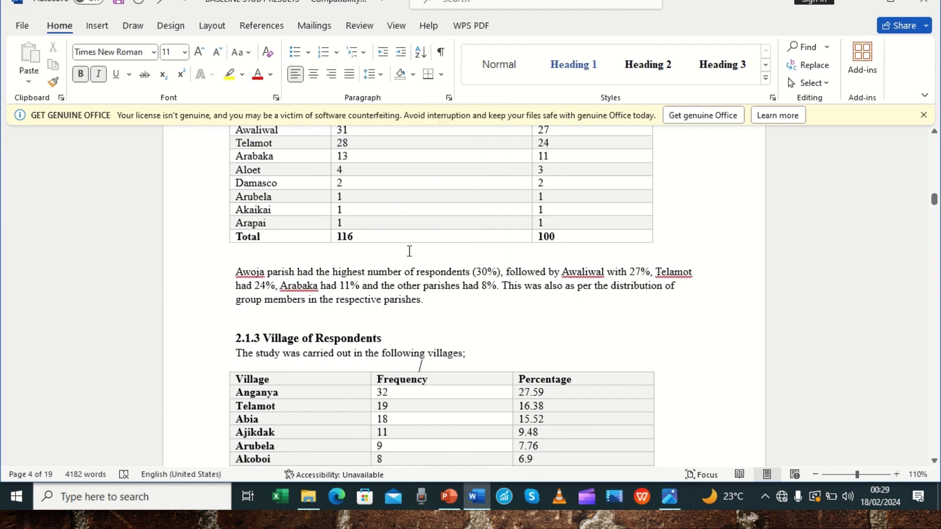
Add a blank line between the introductory paragraph of section 2.1.4 and the farmer's group table.
left_click(505, 345)
key("Down")
key("Down")
key("Down")
key("Down")
key("Down")
key("Down")
key("Down")
key("Down")
key("Down")
key("Down")
key("Down")
key("Down")
key("Down")
key("Down")
key("Down")
key("Down")
key("Down")
key("Down")
key("Down")
key("Down")
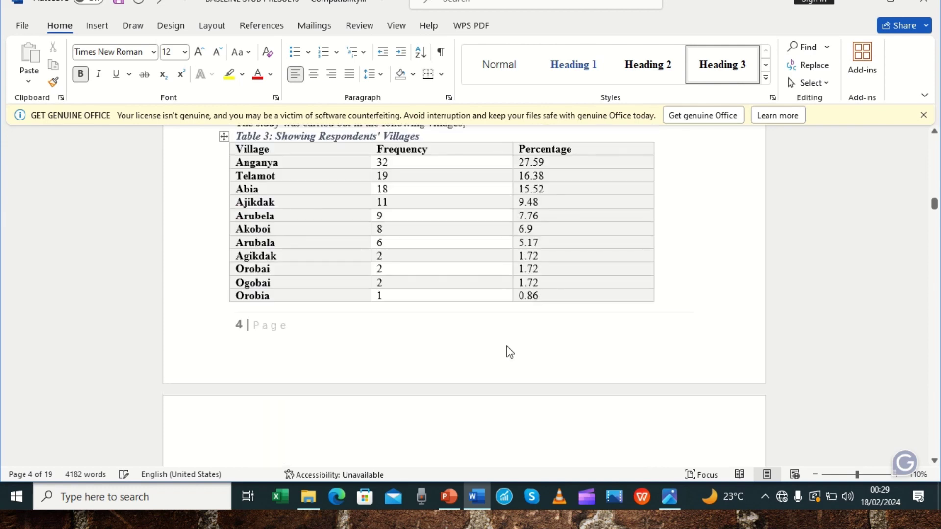
key("Down")
key("Down")
key("Down")
key("Down")
key("Down")
key("Down")
key("Down")
key("Down")
key("Down")
key("Down")
key("Down")
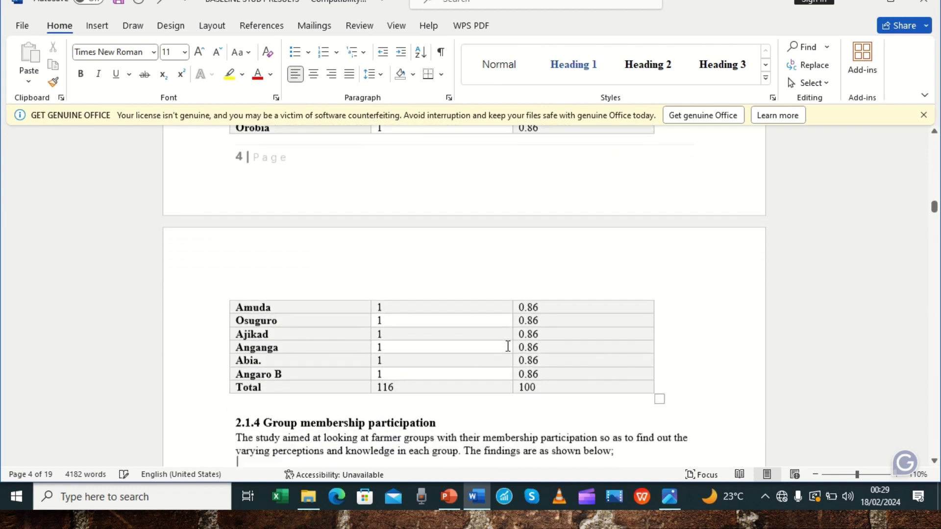
key("Down")
key("Down")
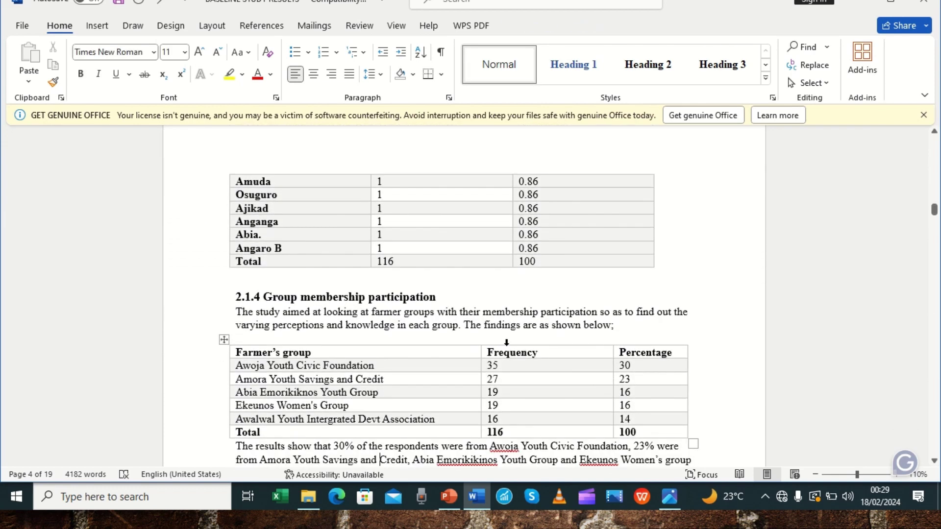
scroll(507, 346, "down", 1)
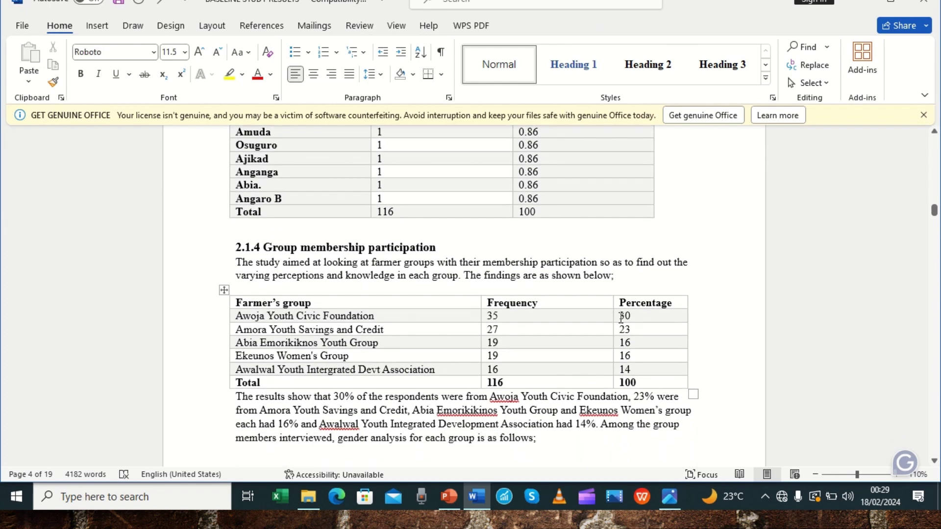
left_click(631, 277)
key("Return")
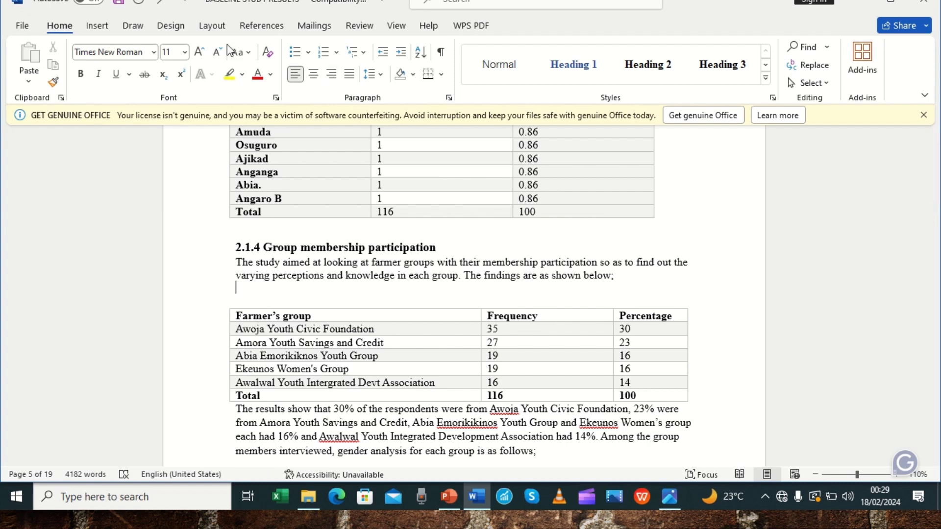
Insert a caption with the Table label above the farmer's group table, reading "Table 4: Showing Group membership Participation".
left_click(270, 33)
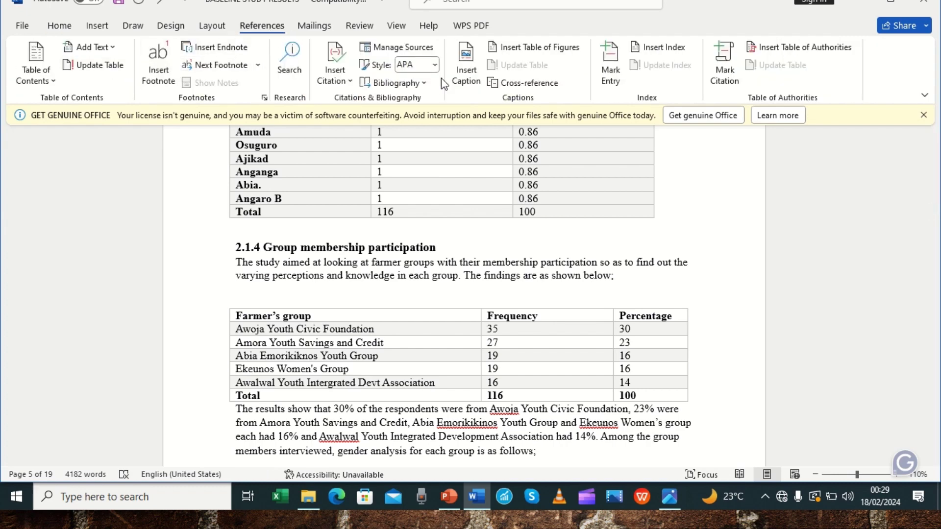
left_click(468, 81)
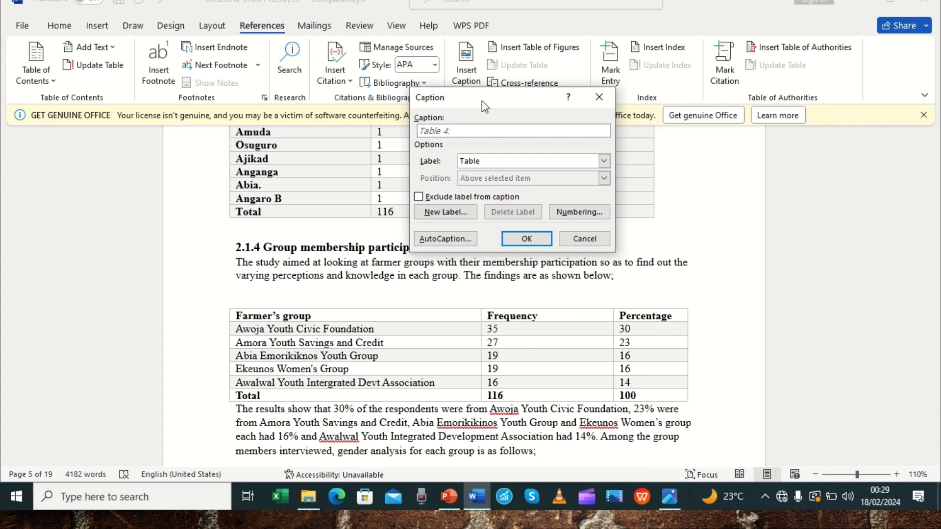
left_click_drag(481, 101, 524, 77)
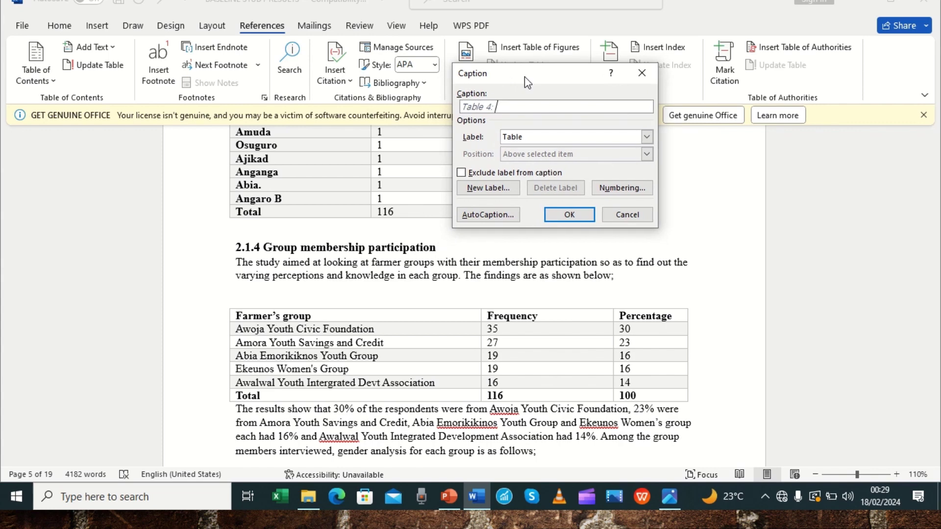
type("Showing Group me")
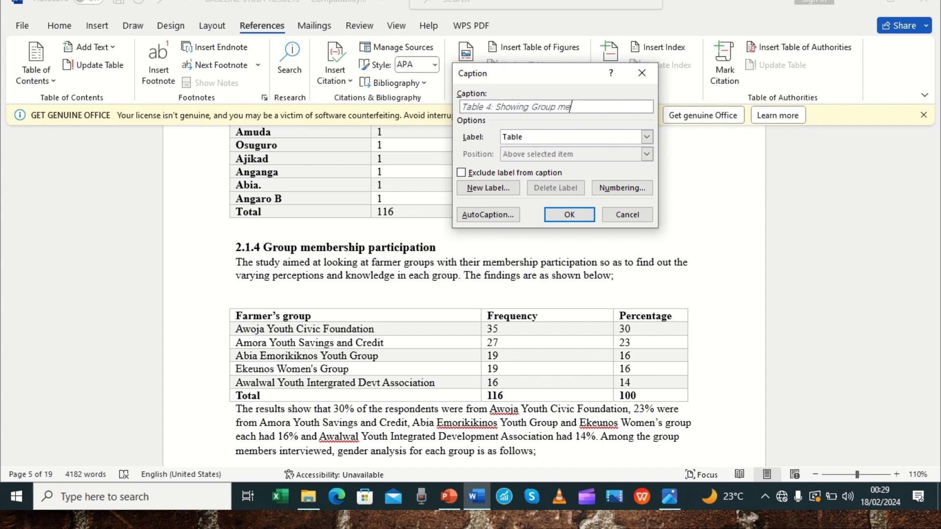
type("mbership Participation")
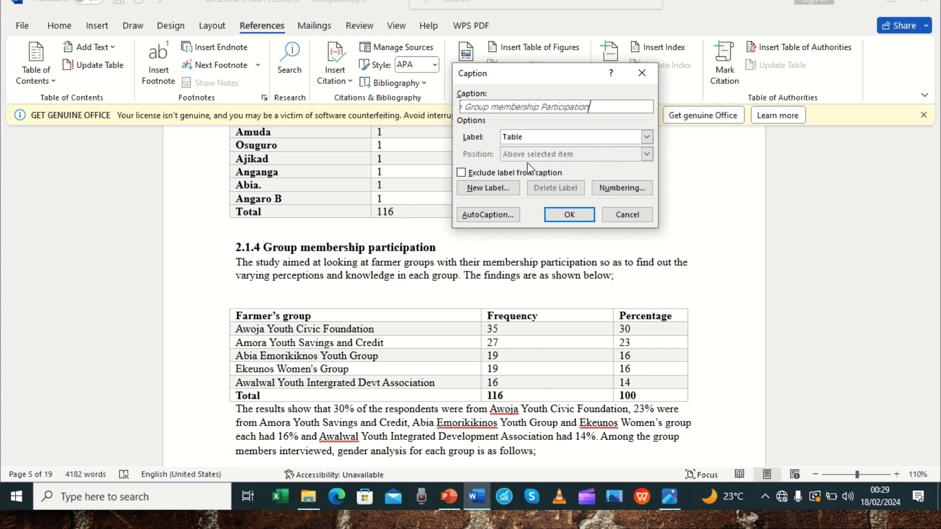
left_click(557, 216)
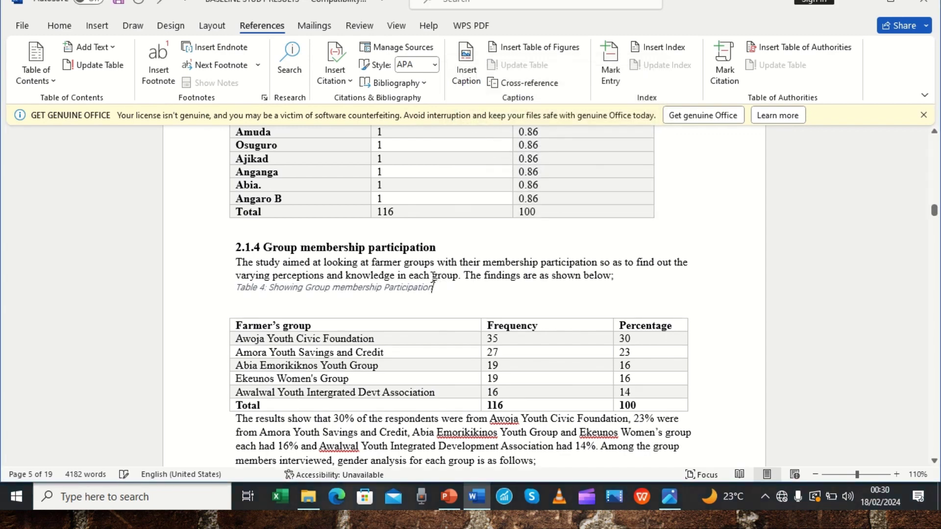
Format the whole Table 4 caption in Times New Roman, size 11, bold.
left_click(206, 296)
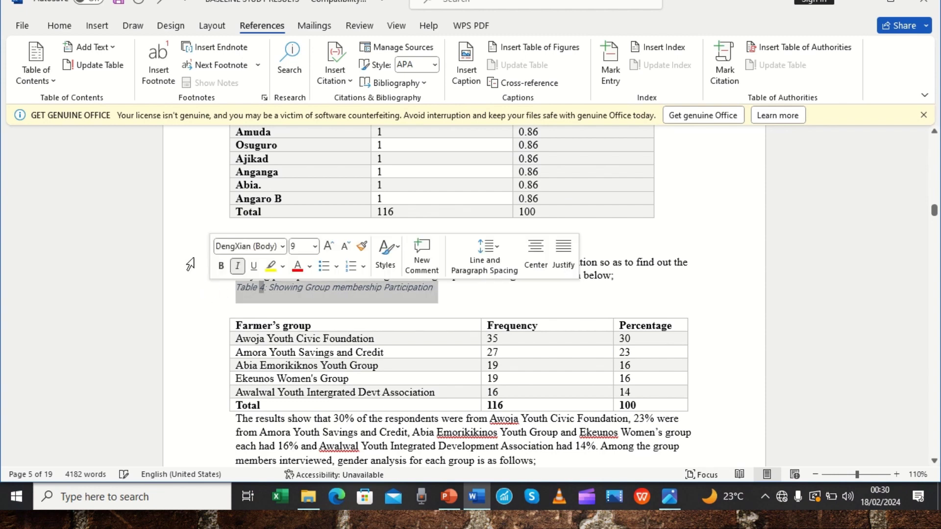
left_click(60, 27)
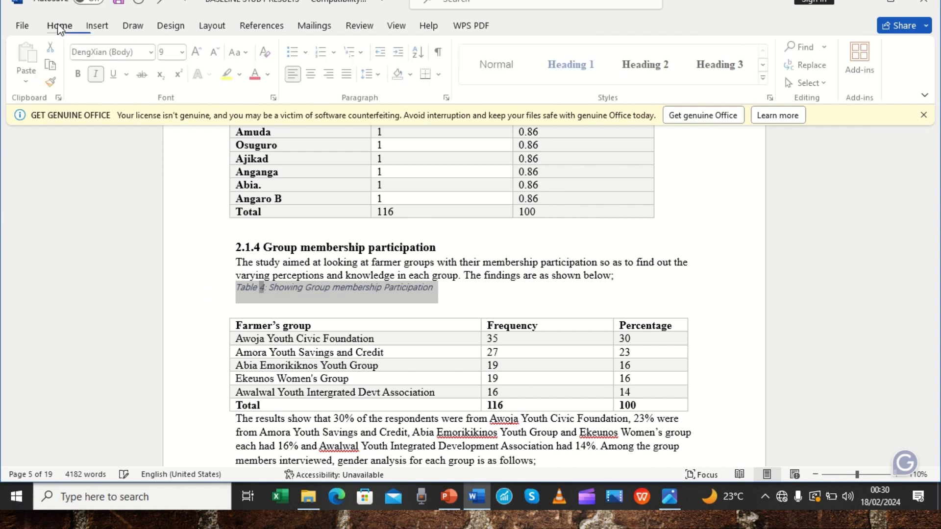
left_click(152, 52)
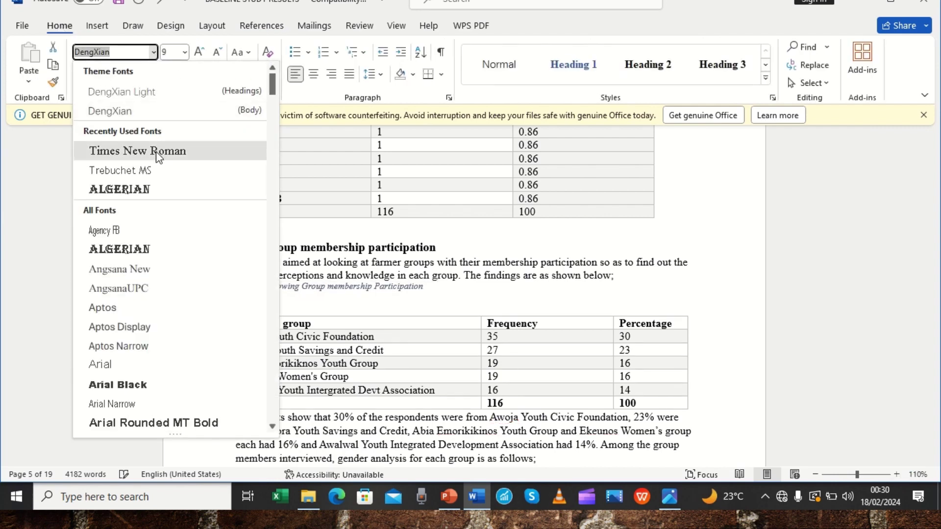
left_click(137, 151)
left_click(80, 74)
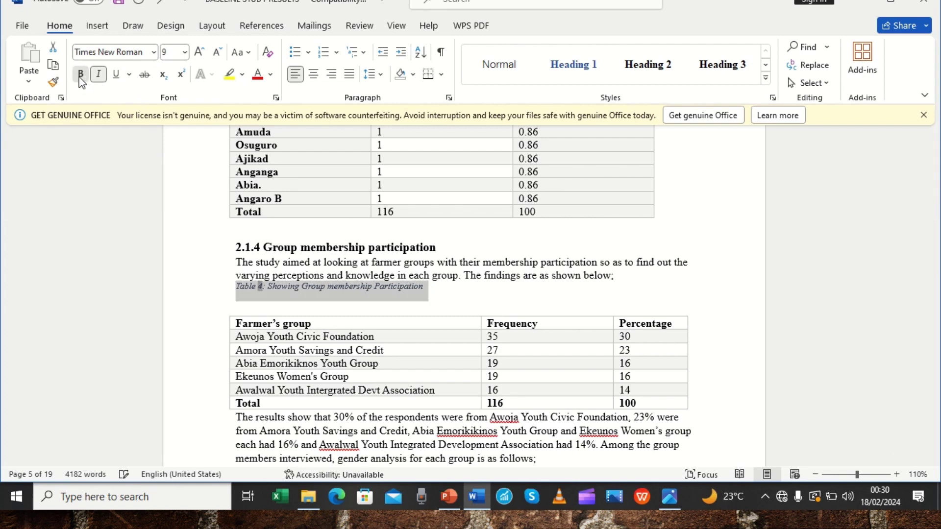
left_click(185, 52)
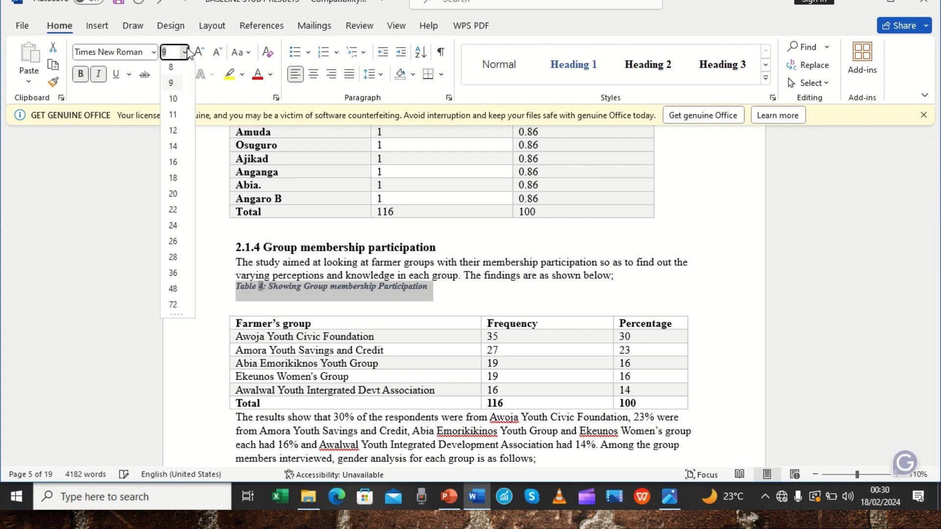
left_click(173, 117)
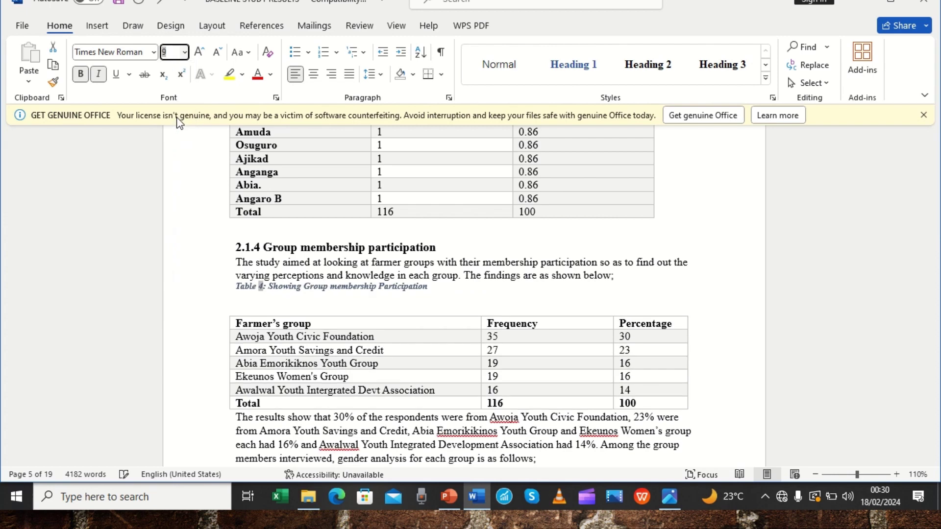
Remove the space after the Table 4 caption paragraph above the farmer's group table.
left_click(478, 290)
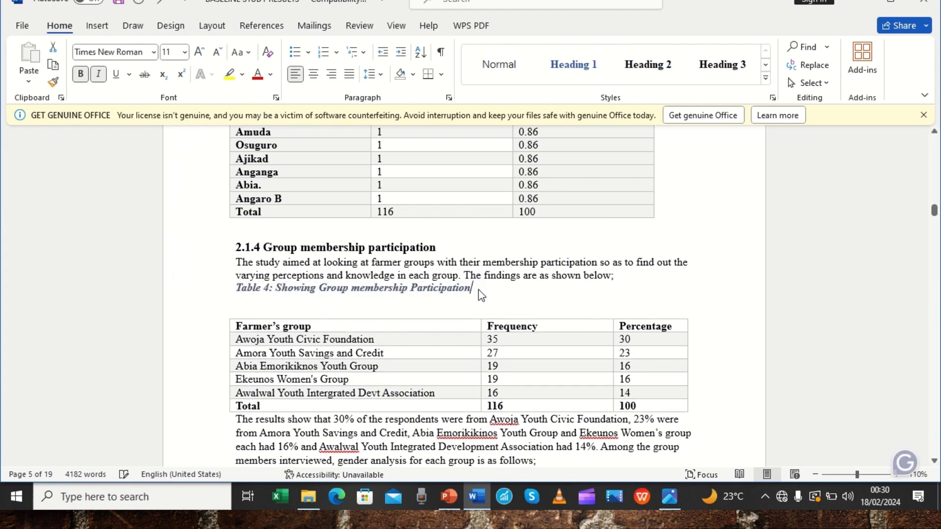
left_click(375, 75)
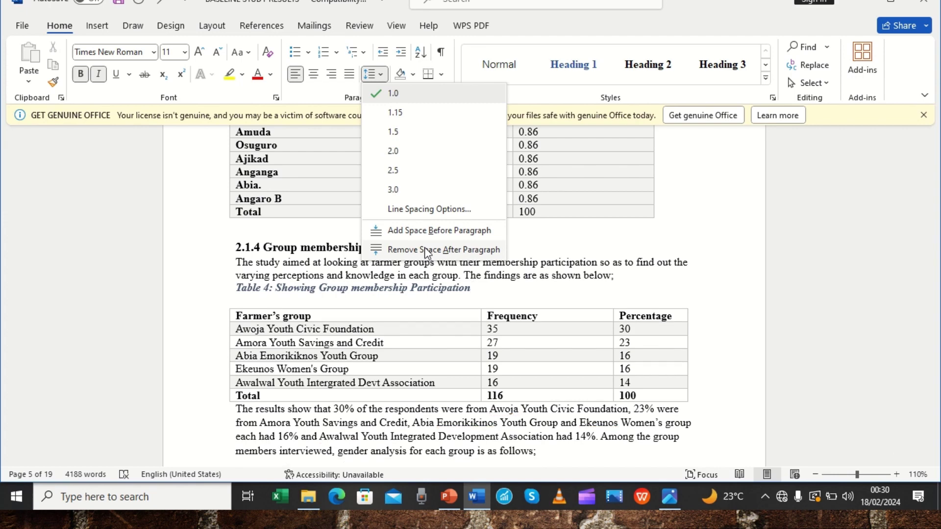
left_click(431, 249)
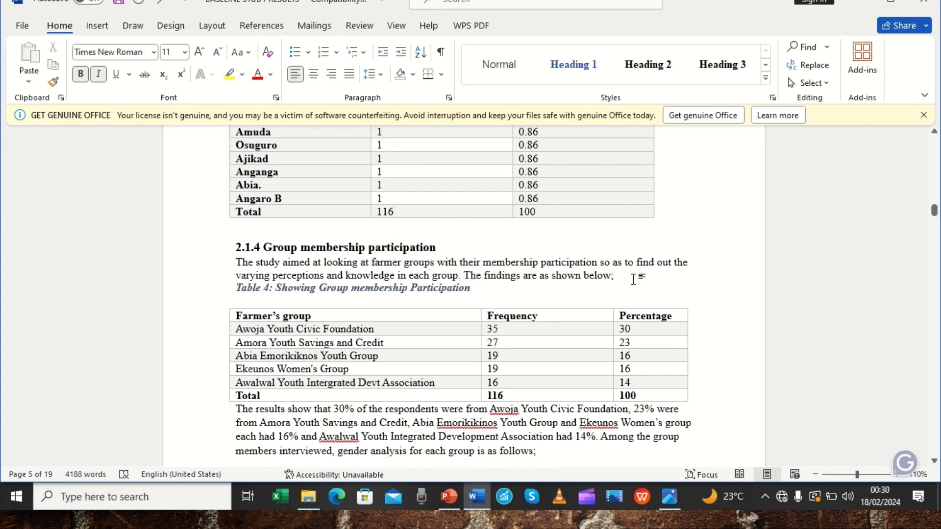
Add a blank line between the introductory paragraph of section 2.1.4 and the Table 4 caption.
left_click(634, 278)
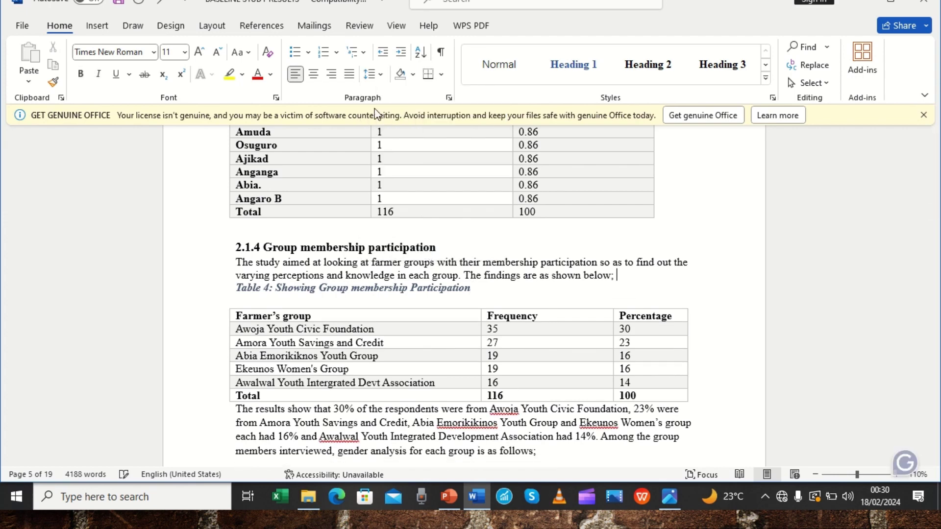
left_click(379, 75)
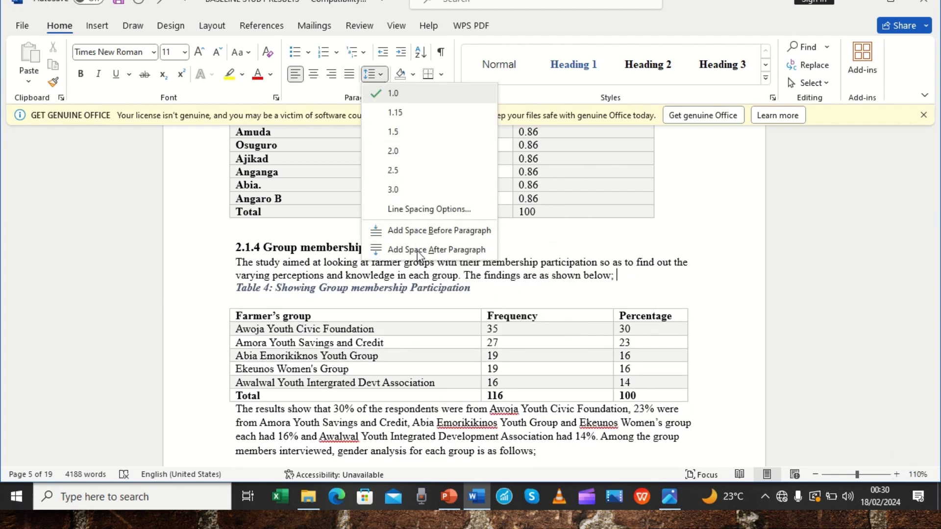
left_click(650, 273)
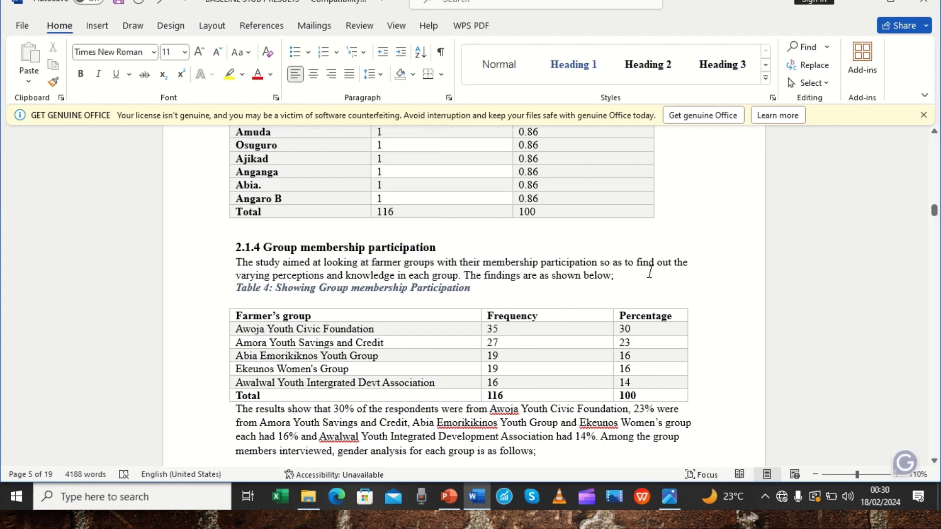
key("Return")
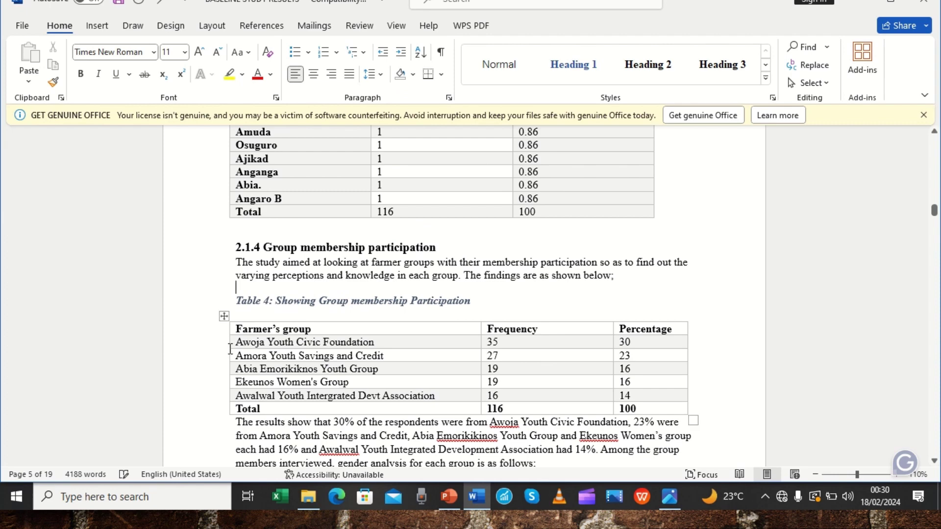
left_click(353, 332)
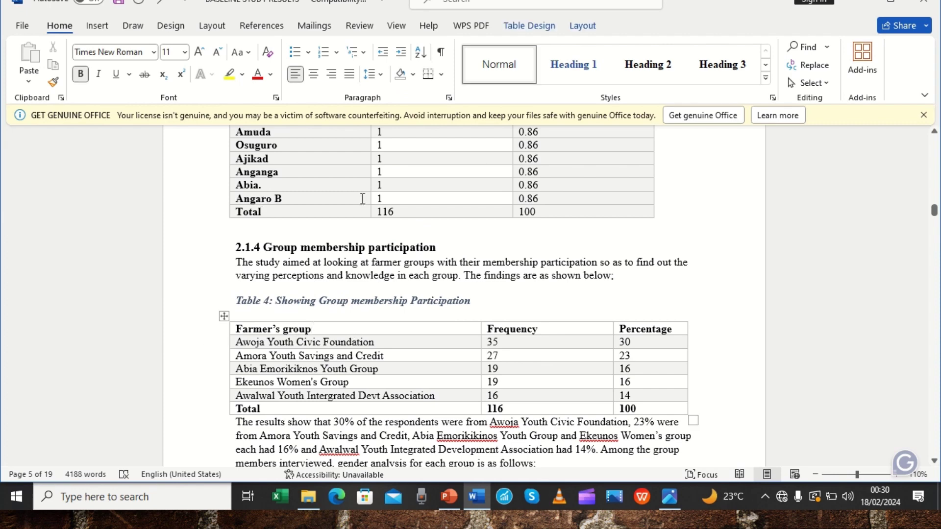
mouse_move(378, 3)
mouse_move(275, 1)
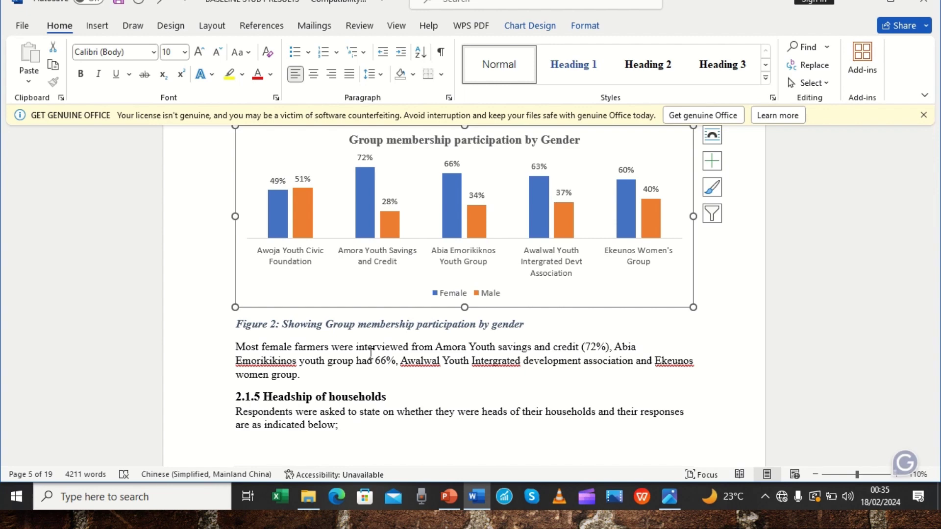
Review the table and figure captions from Figure 2 back through Figure 1, continuing up to the table of contents.
left_click(370, 352)
scroll(370, 353, "up", 3)
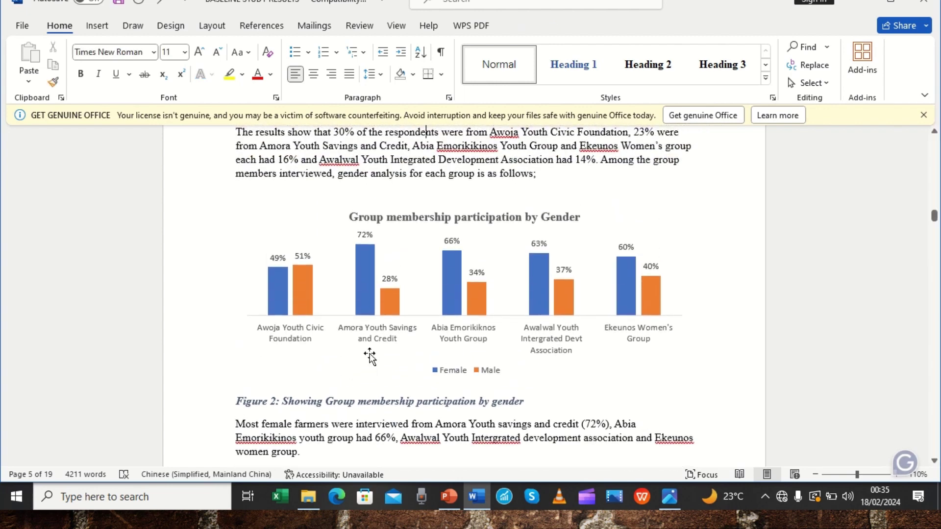
scroll(371, 358, "up", 4)
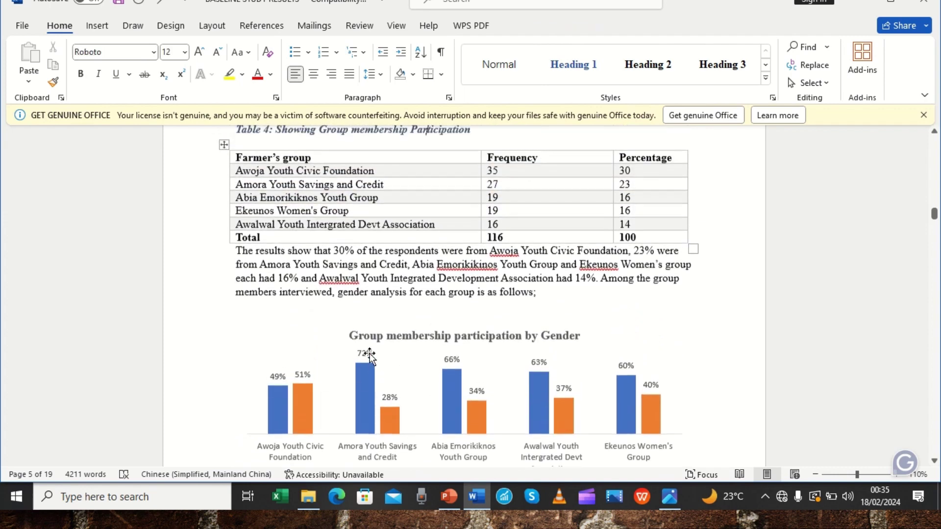
scroll(370, 353, "up", 1)
scroll(371, 353, "up", 2)
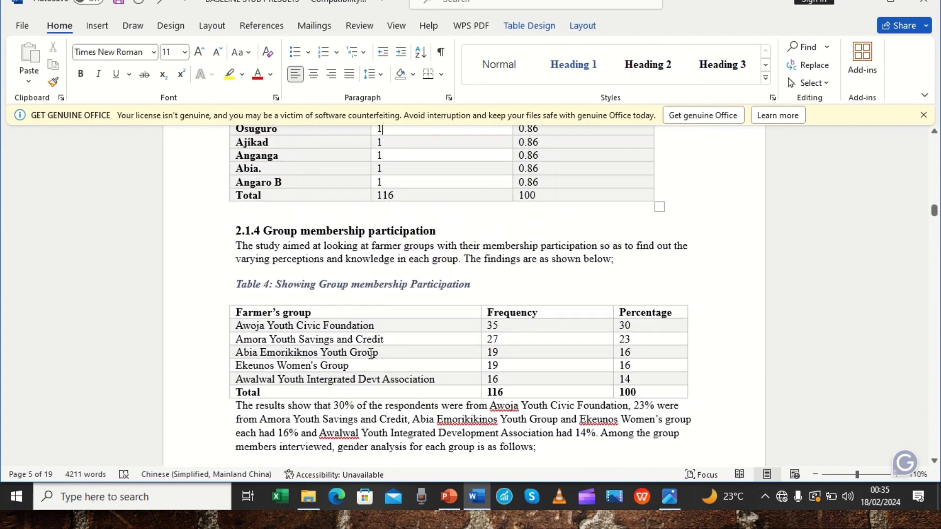
scroll(371, 354, "up", 8)
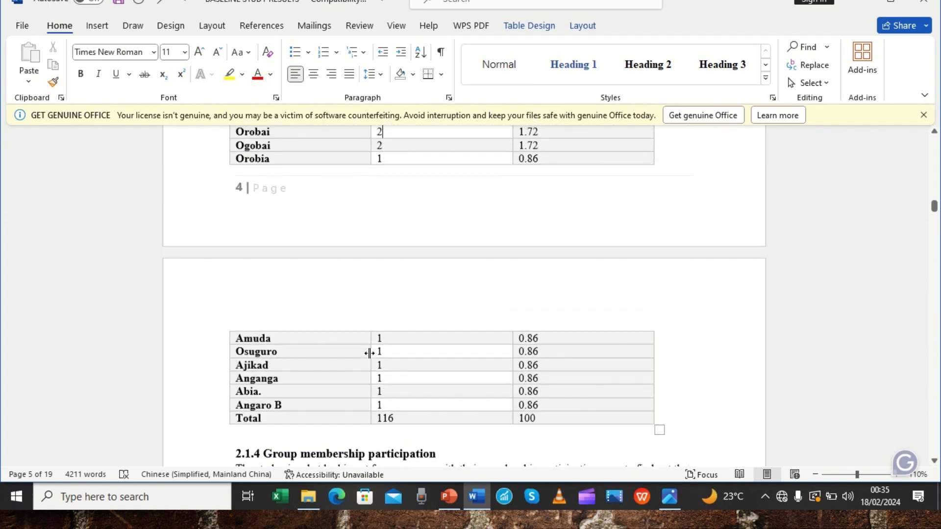
scroll(370, 352, "up", 5)
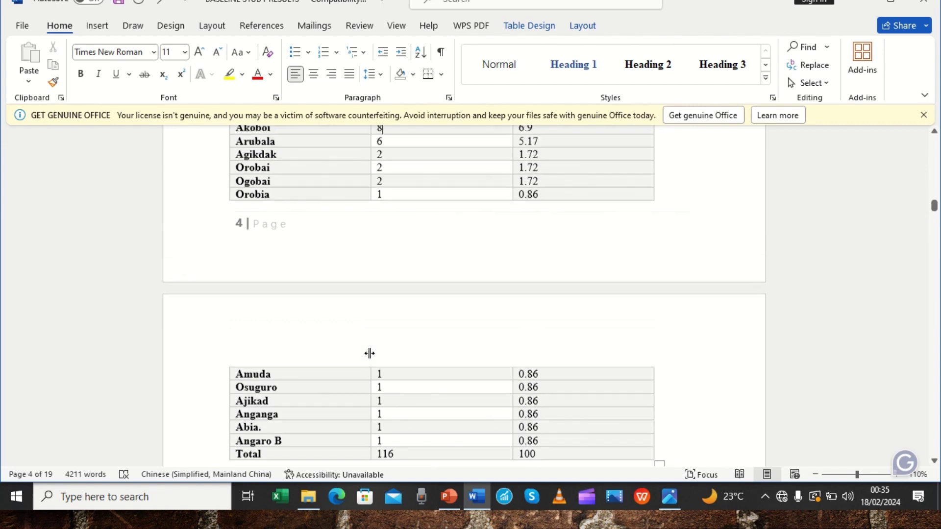
scroll(371, 357, "up", 6)
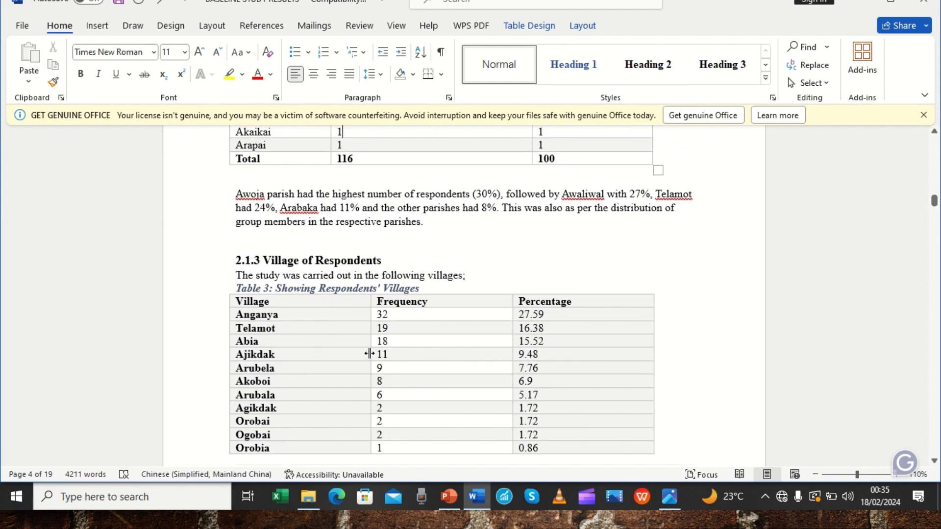
scroll(370, 354, "up", 1)
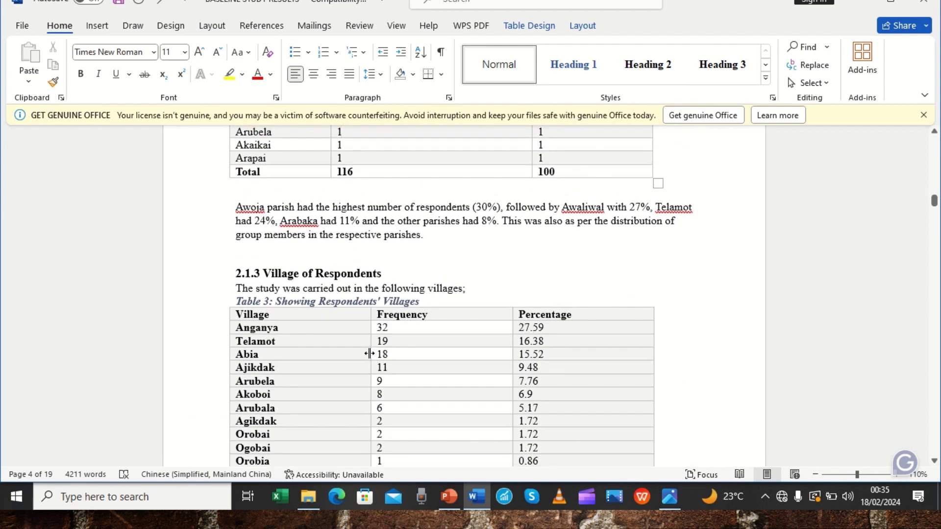
scroll(369, 354, "up", 4)
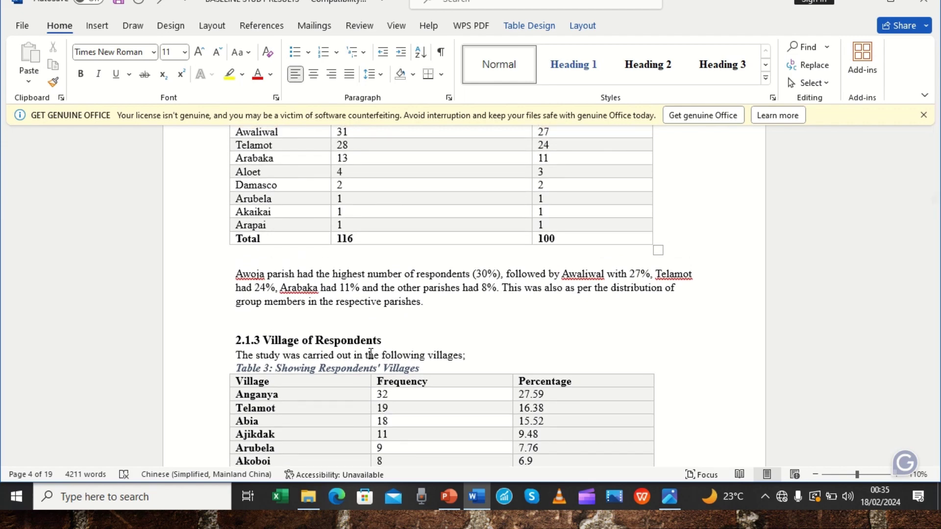
scroll(370, 353, "up", 15)
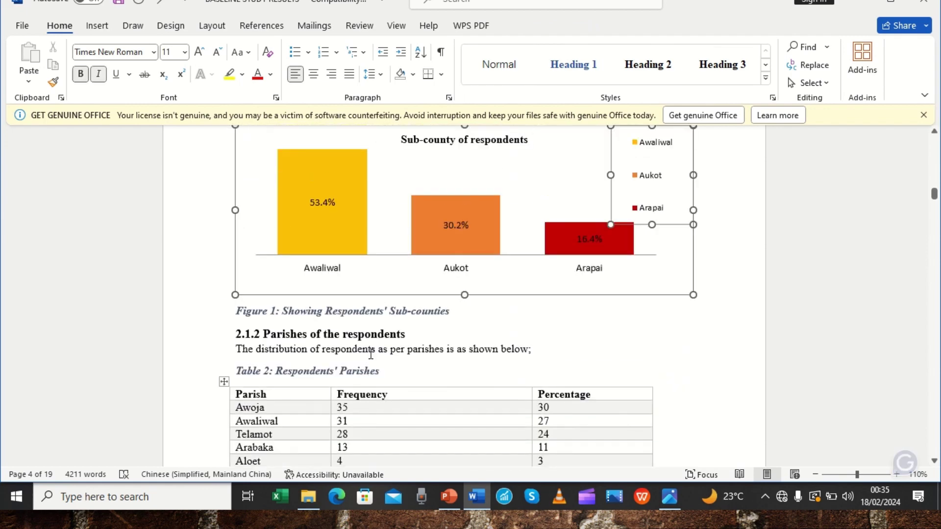
left_click(726, 298)
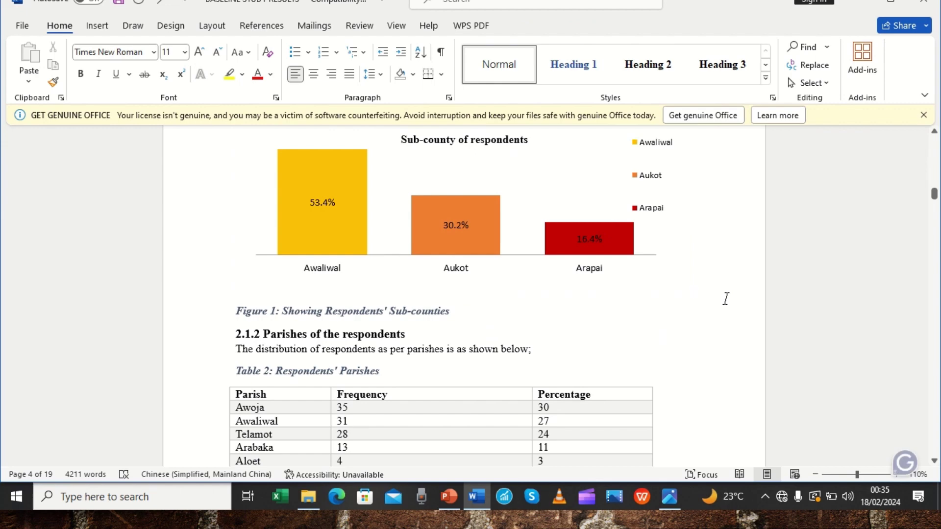
scroll(726, 298, "up", 10)
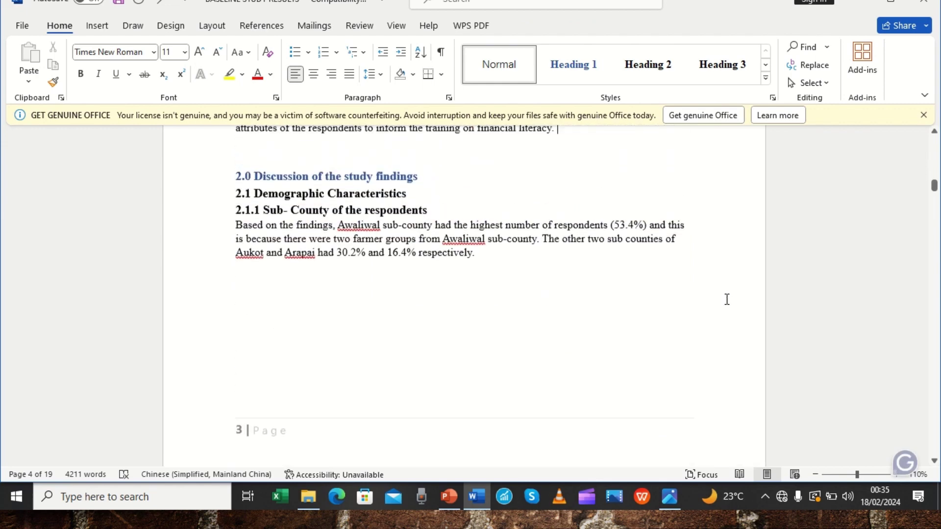
scroll(727, 299, "up", 2)
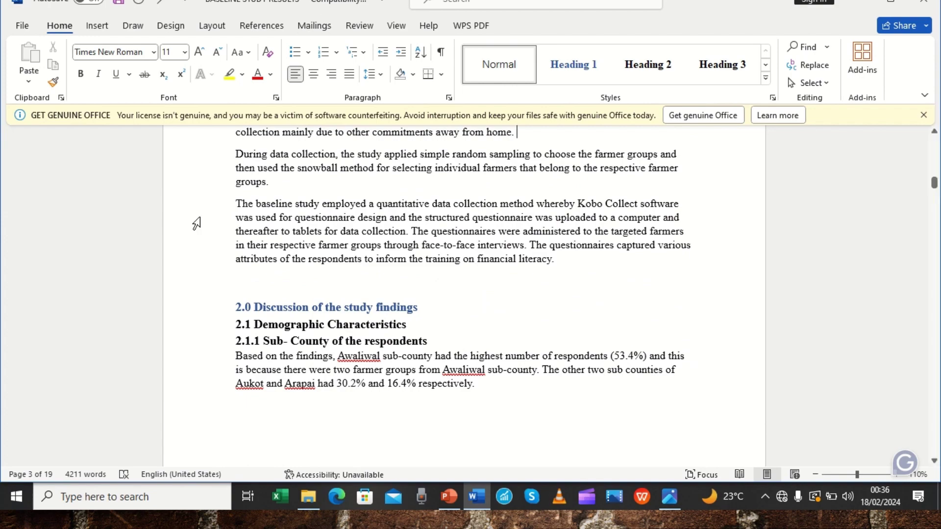
scroll(351, 236, "up", 8)
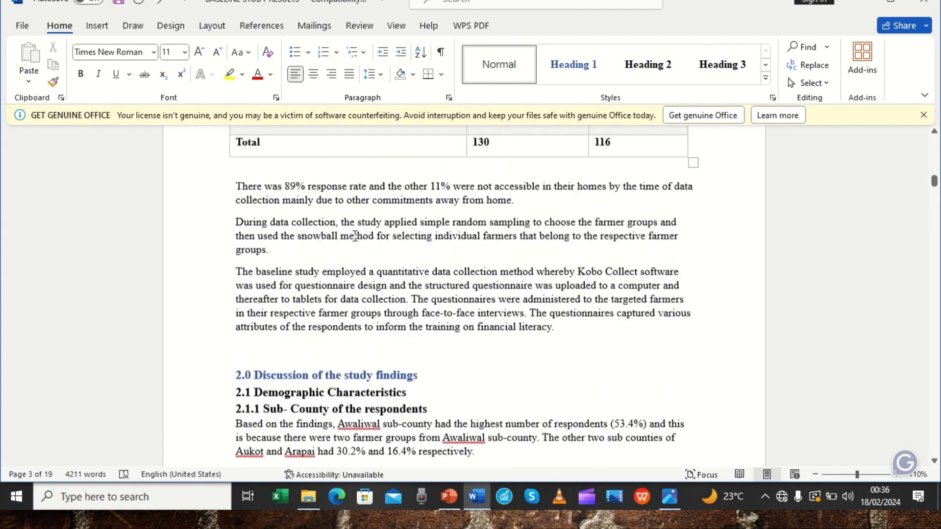
scroll(355, 235, "up", 6)
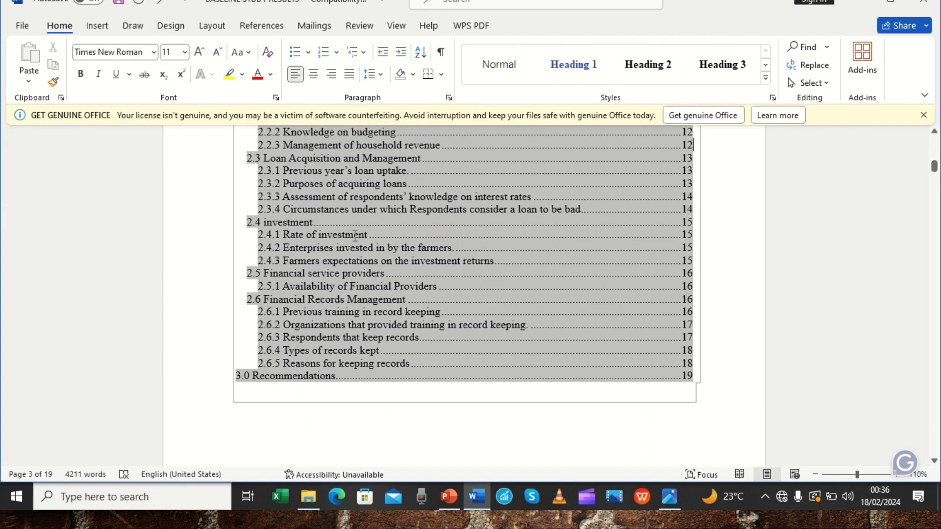
Insert a blank page between the table of contents and the section 1.0 Project description and methodology heading.
key("Down")
key("Down")
key("Down")
left_click(316, 423)
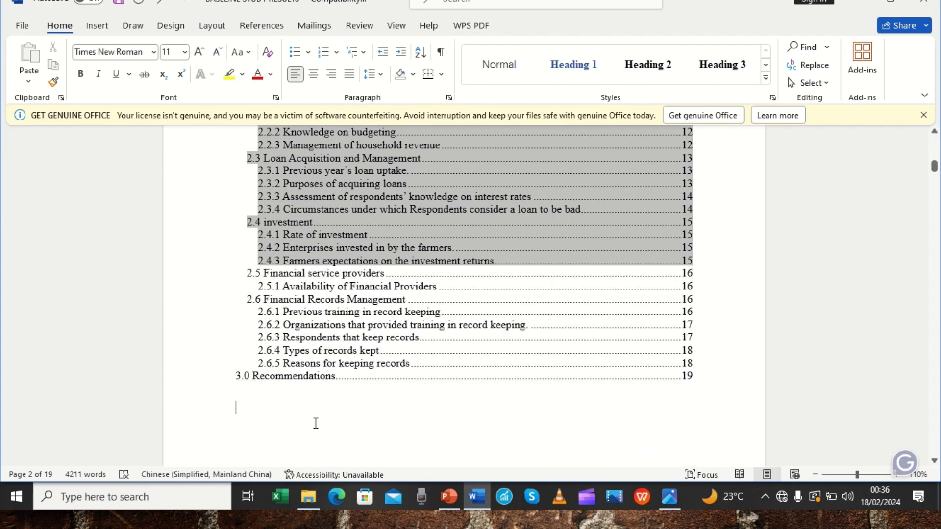
key("Down")
key("Down")
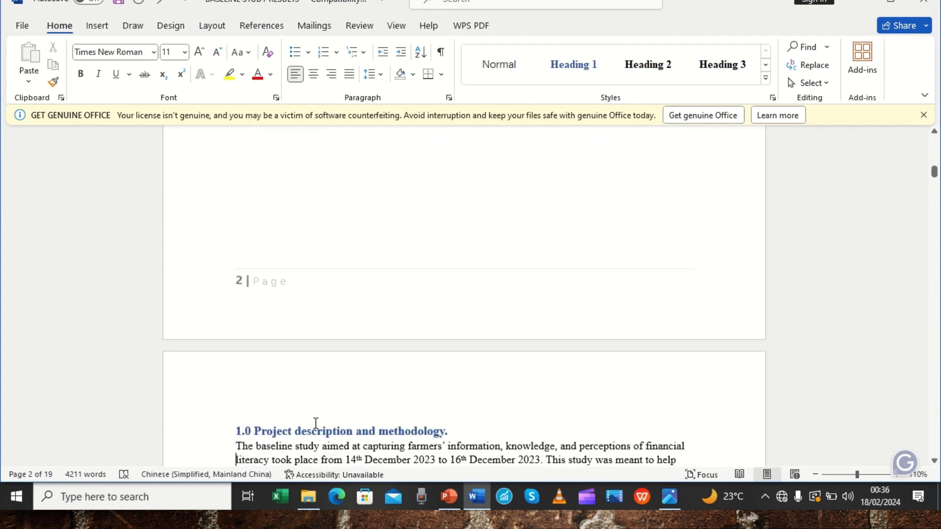
key("Up")
key("Up")
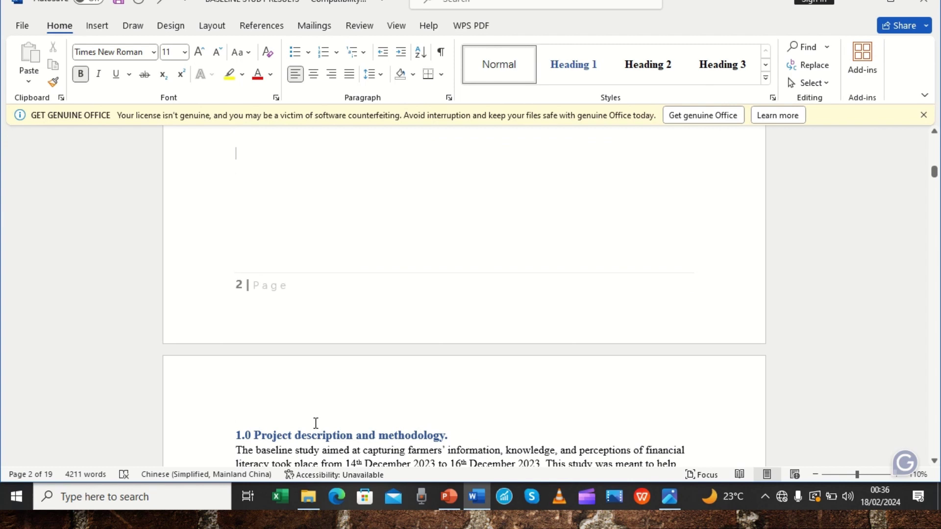
key("Down")
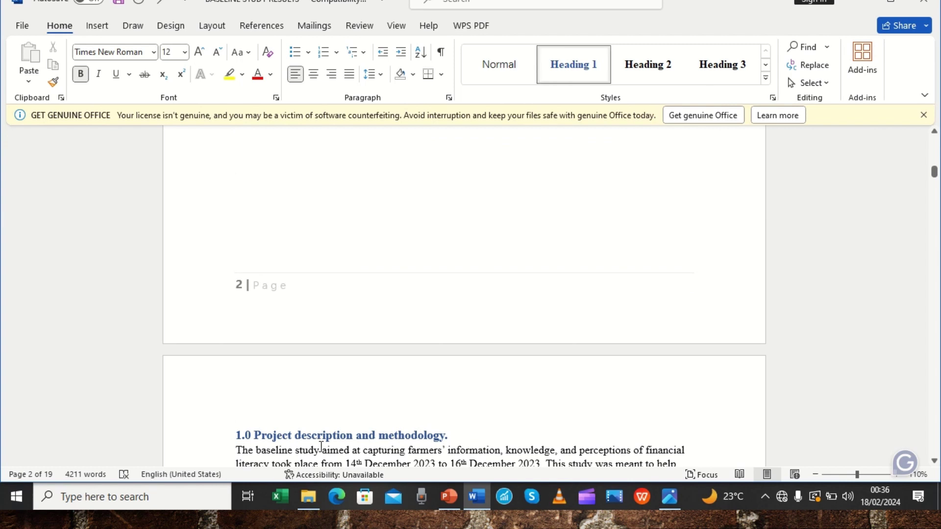
key("Up")
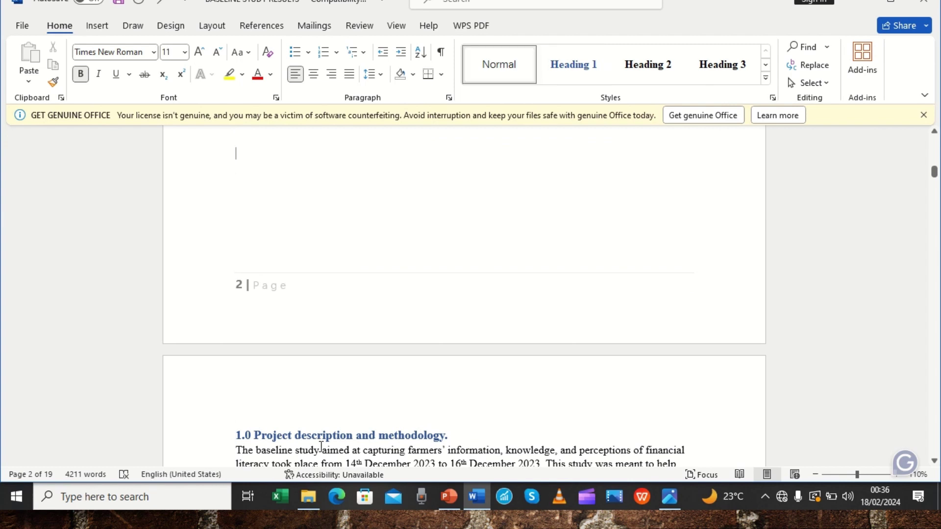
left_click(96, 29)
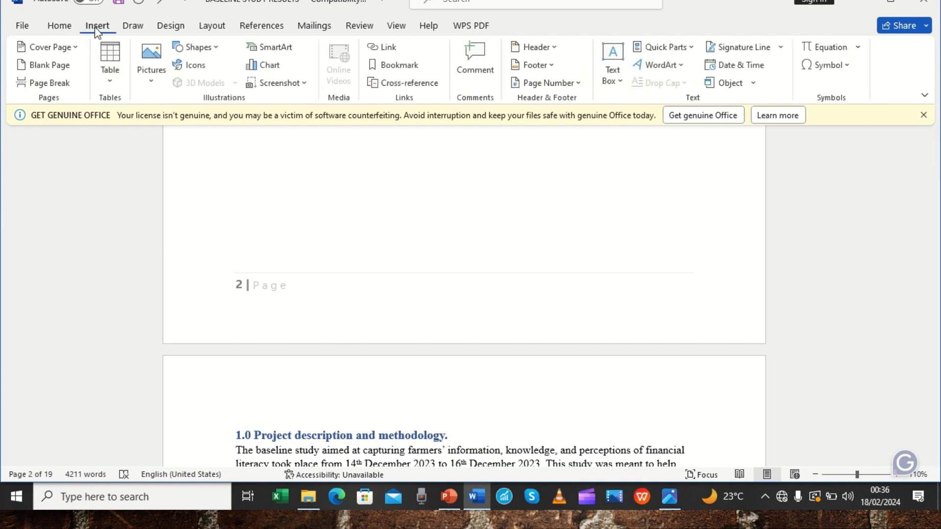
left_click(54, 69)
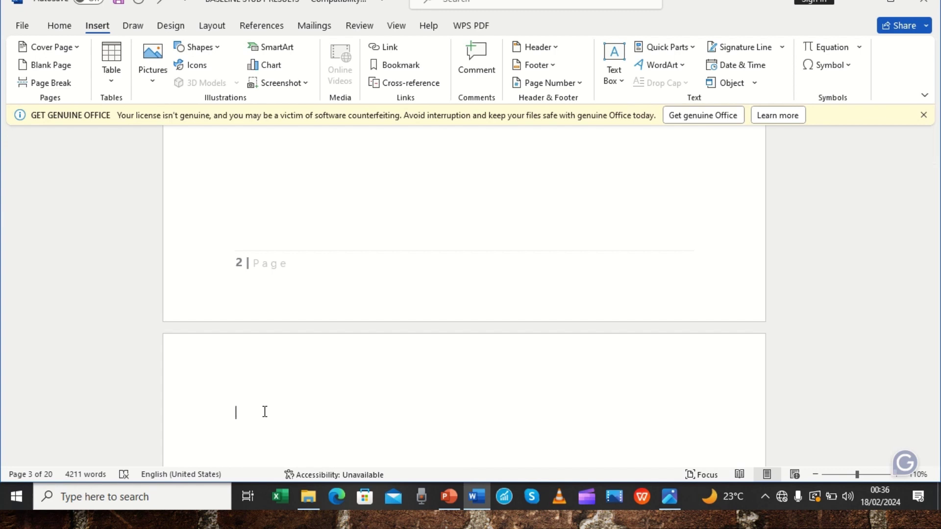
Enter the heading LIST OF TABLES on the new blank page and start a new line below it.
type("Li")
key("BackSpace")
type("IST OF ")
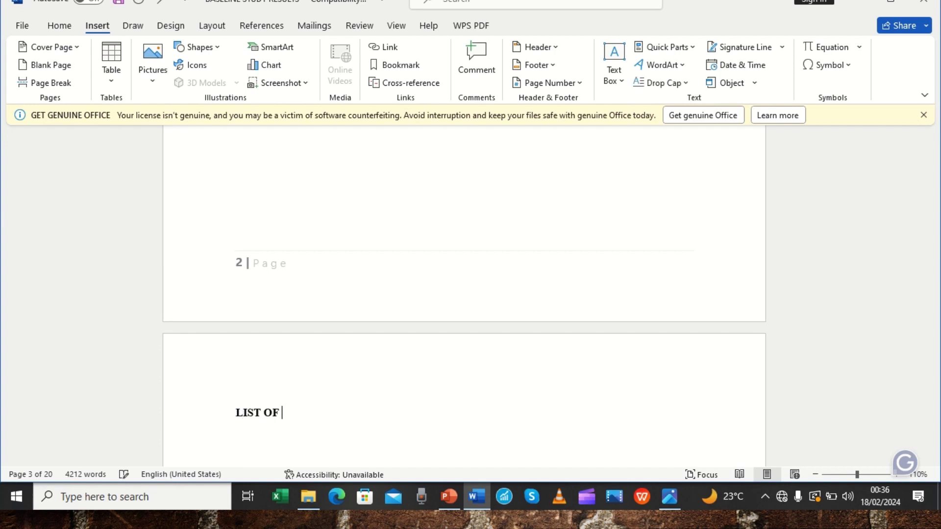
type("TABLES")
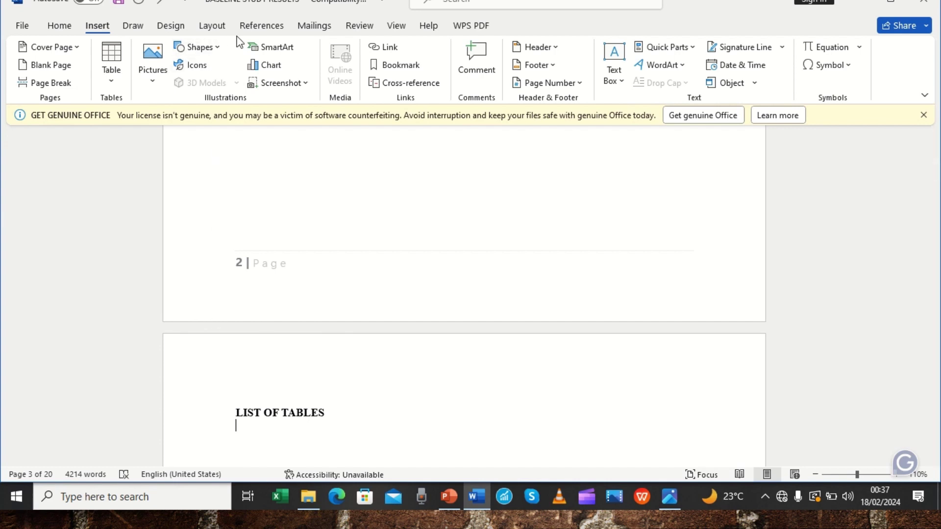
Insert a table of figures using the Table caption label below the LIST OF TABLES heading.
left_click(263, 25)
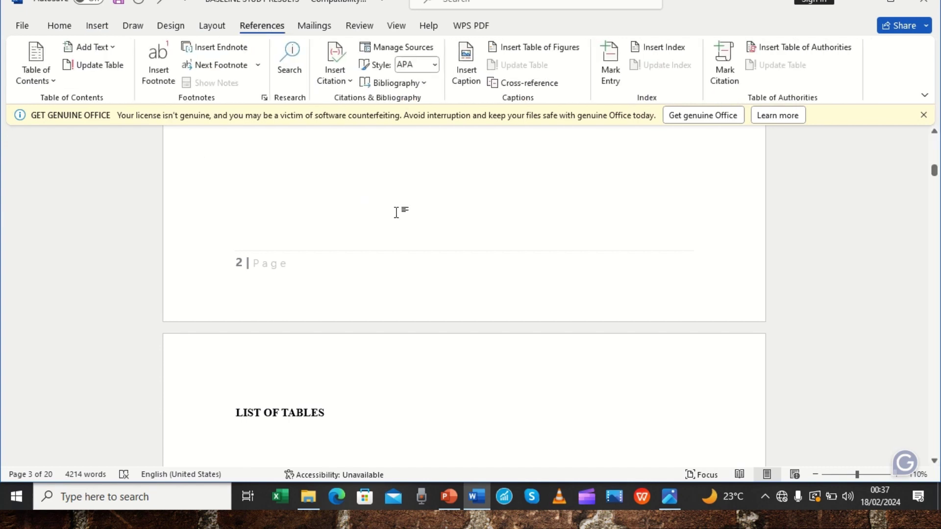
left_click(534, 49)
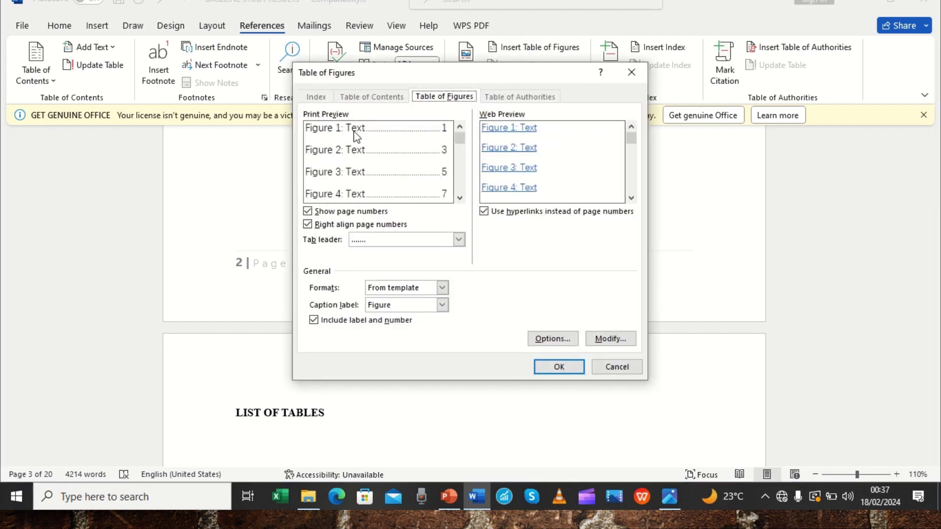
left_click(442, 305)
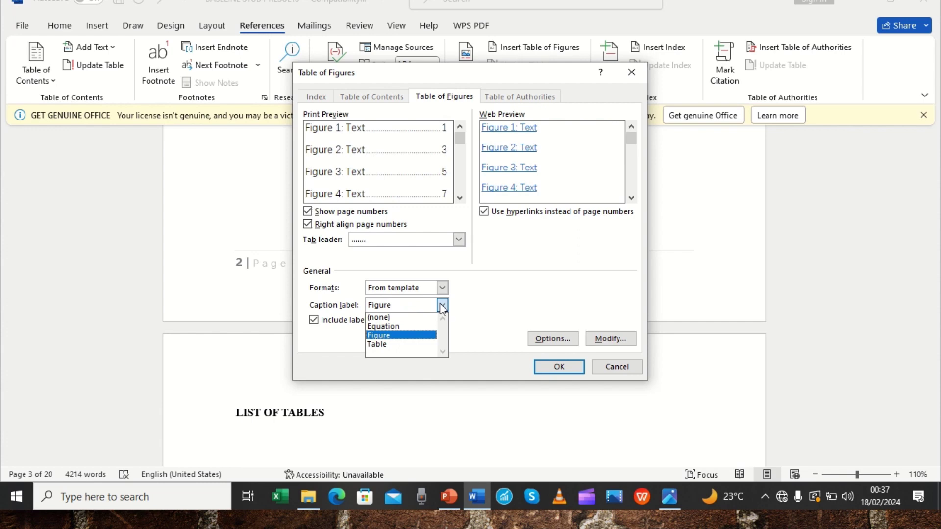
left_click(391, 344)
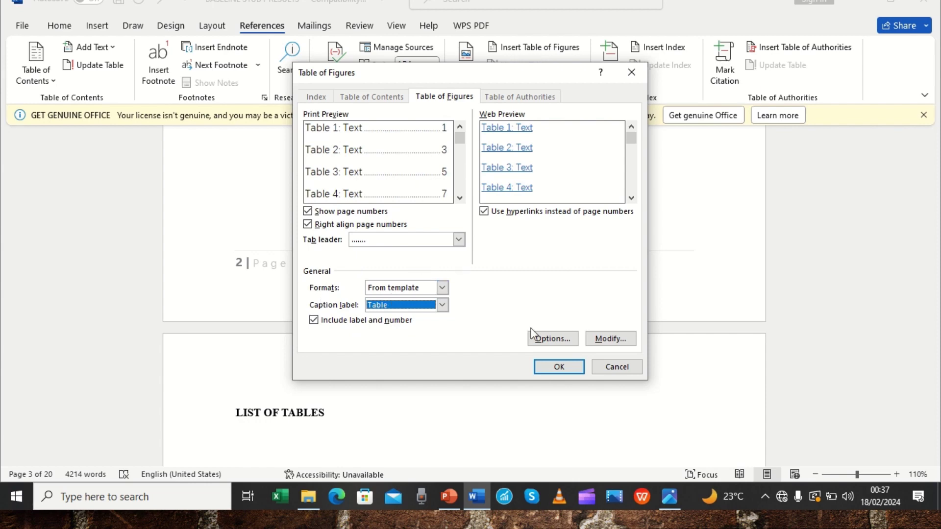
left_click(557, 367)
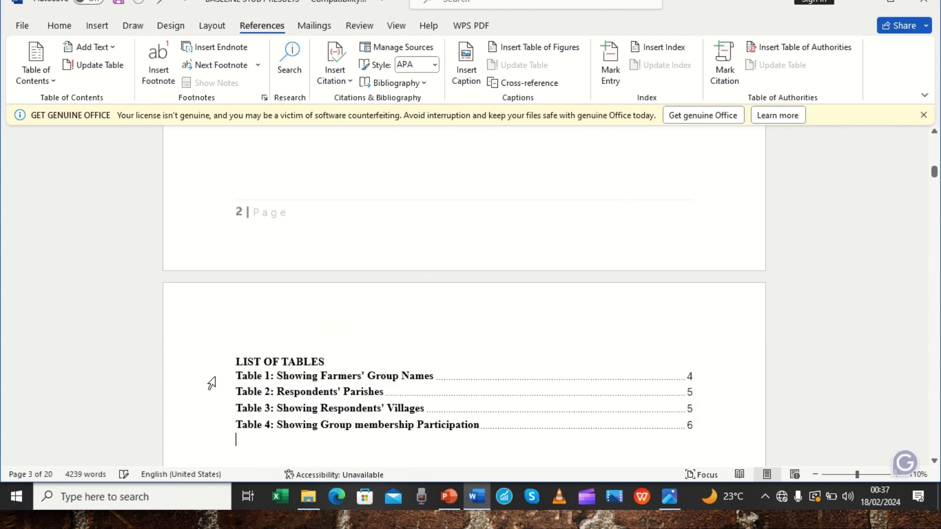
Remove the bold formatting from the four entries in the list of tables.
left_click_drag(212, 384, 229, 428)
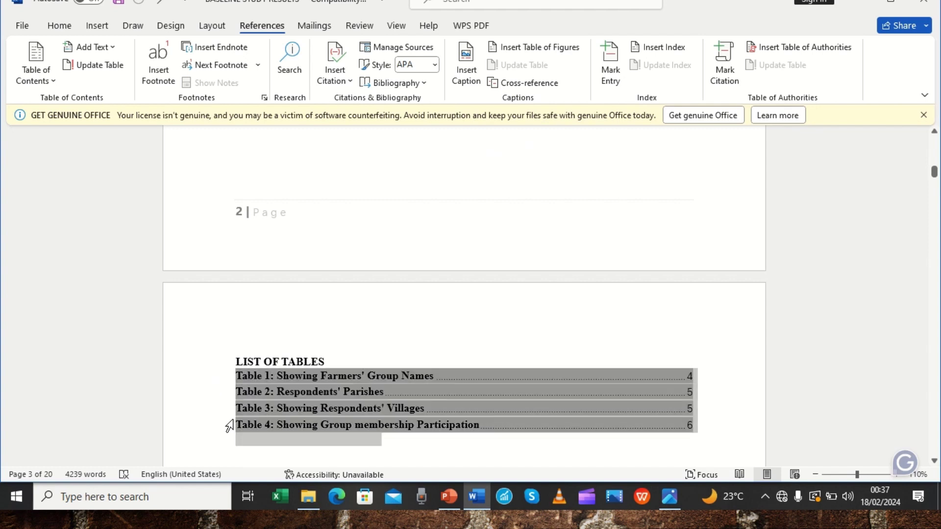
left_click(72, 30)
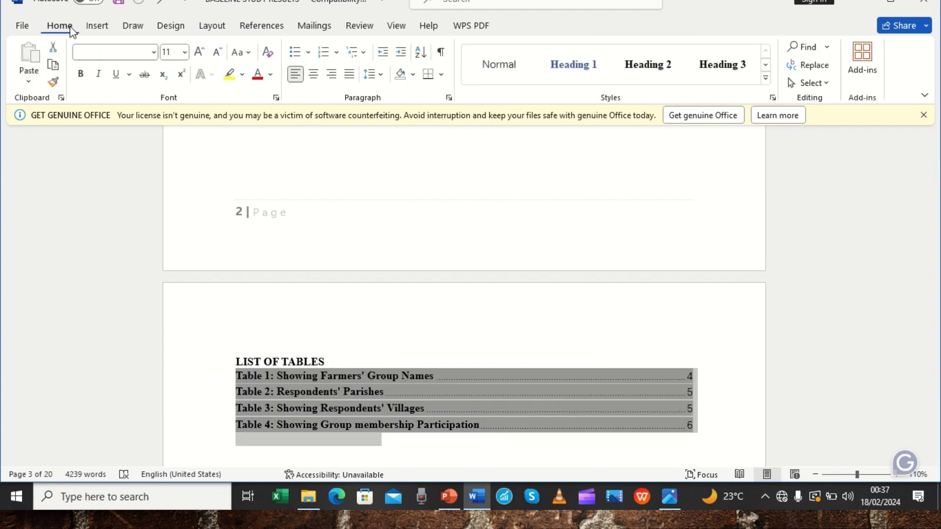
left_click(81, 75)
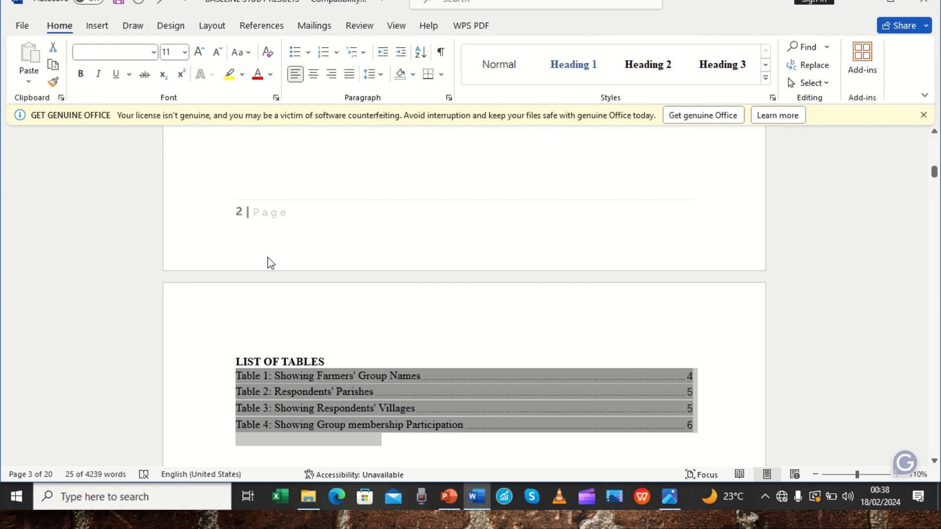
left_click(369, 365)
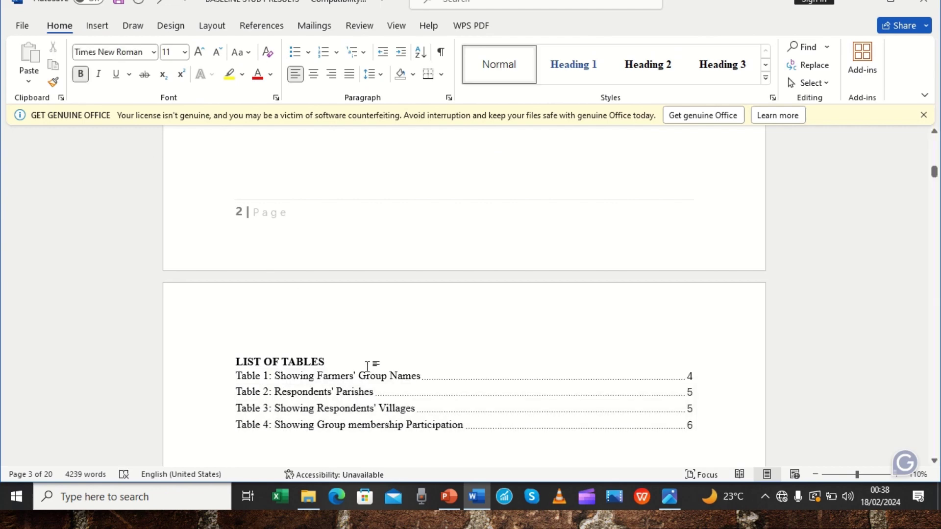
Look over the list of tables page and its transition to the section 1.0 page.
key("Down")
key("Down")
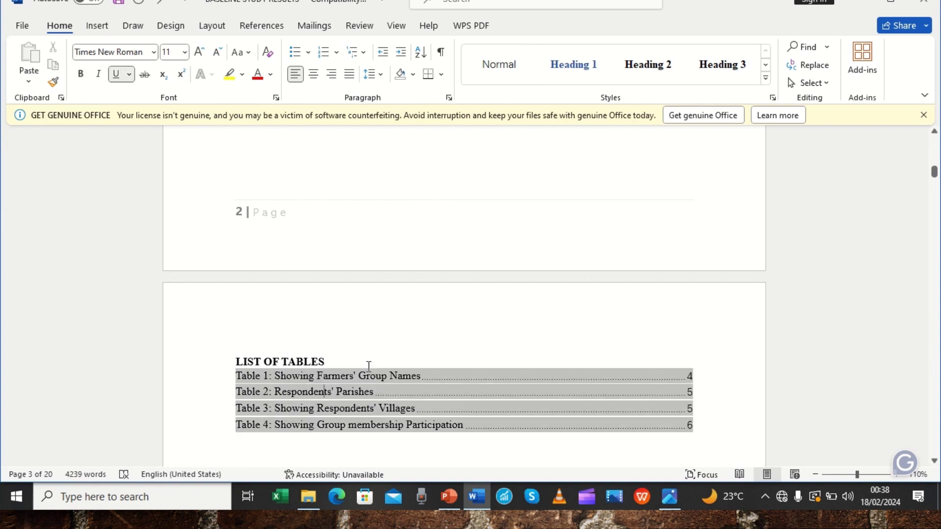
key("ctrl+z")
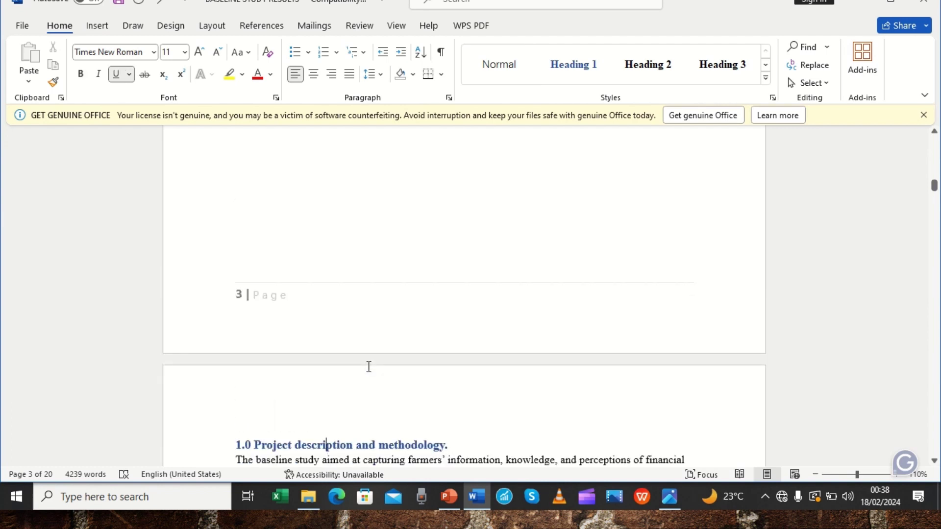
key("ctrl+y")
key("Up")
key("Up")
scroll(369, 366, "up", 5)
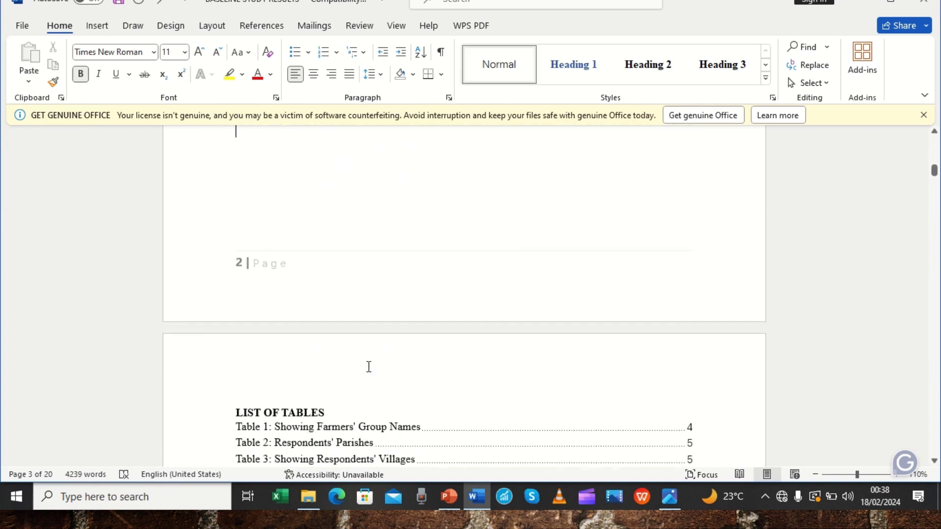
key("Down")
key("Down")
key("Down")
key("Down")
key("Down")
key("Down")
key("Down")
key("Down")
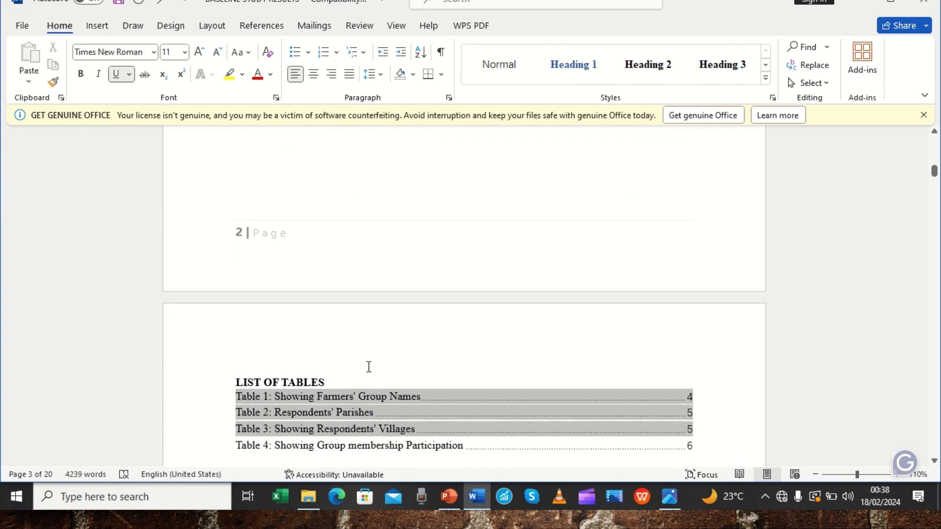
key("Up")
key("Up")
key("Up")
key("Up")
key("Up")
key("Up")
key("Up")
key("Up")
key("Up")
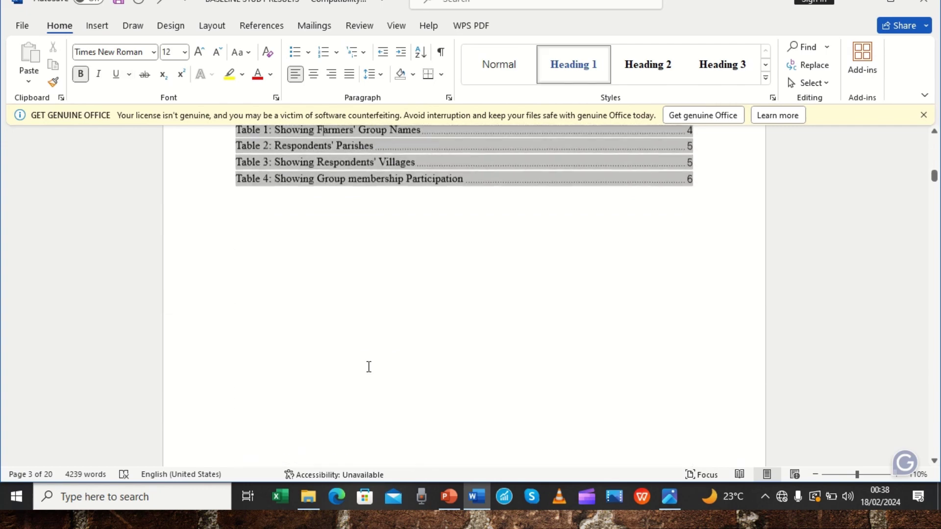
key("Up")
key("Up")
key("Down")
key("Down")
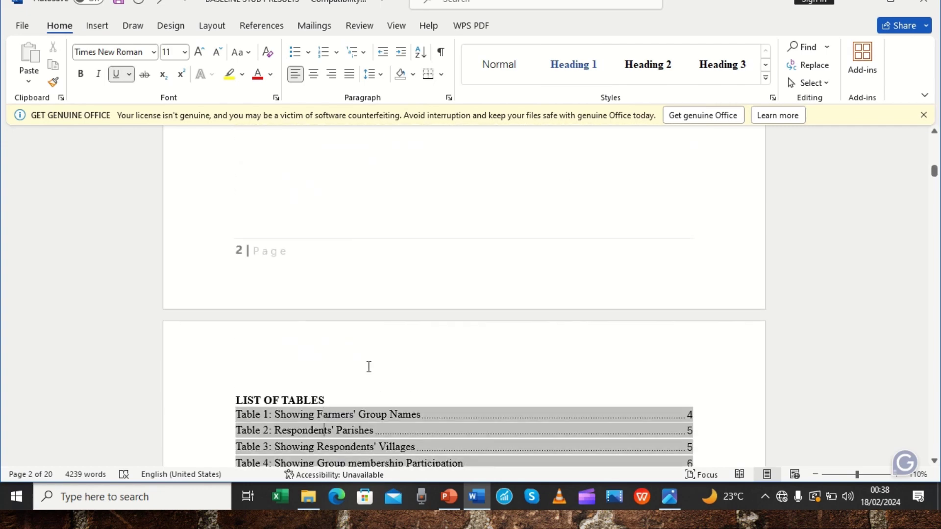
key("shift+Down")
key("shift+Down")
key("shift+Down")
key("Down")
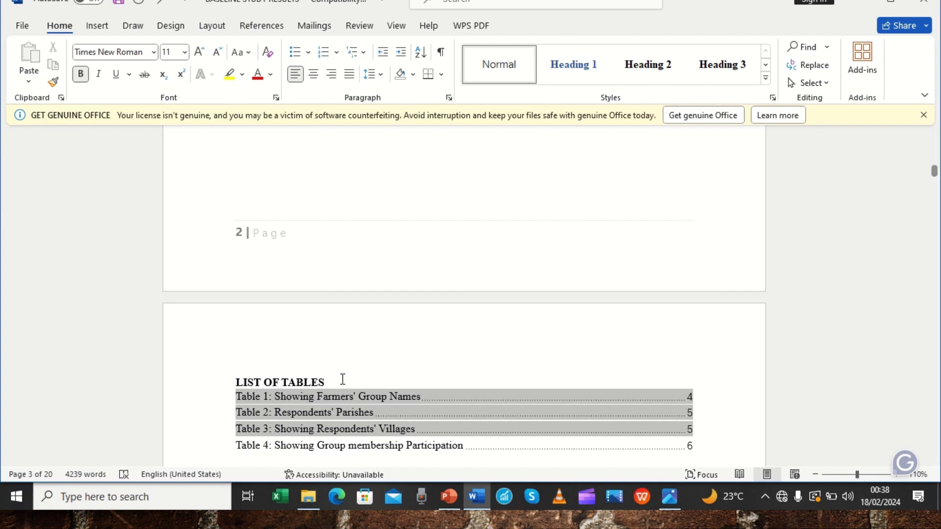
Insert a blank page directly before the section 1.0 heading and place the cursor at its start.
key("Down")
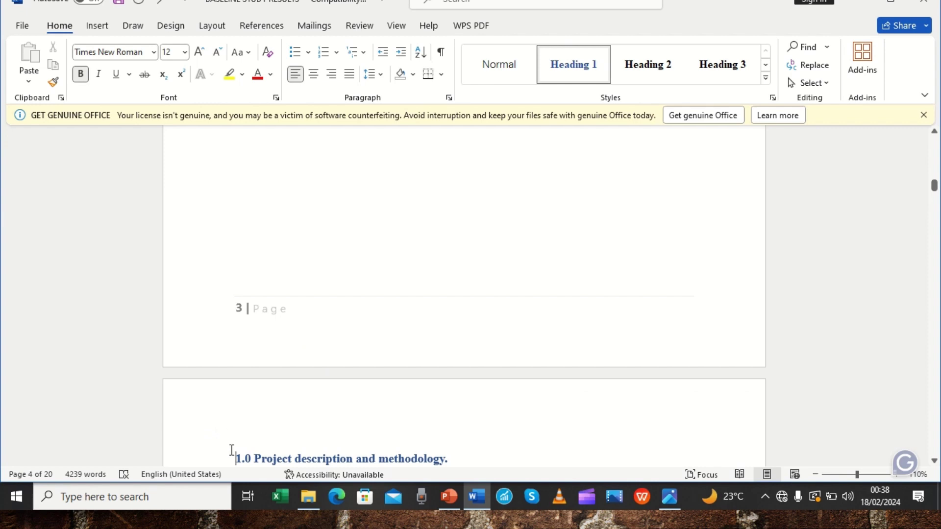
left_click(100, 27)
left_click(65, 69)
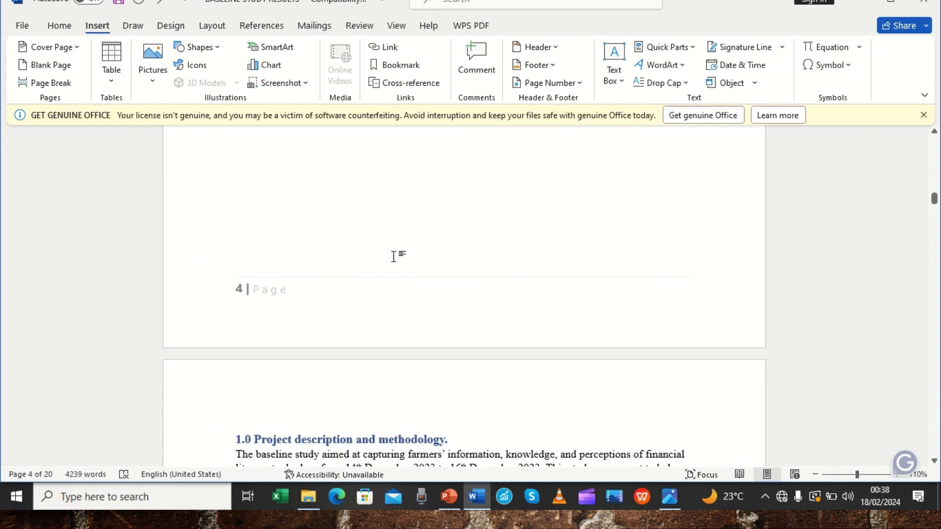
key("BackSpace")
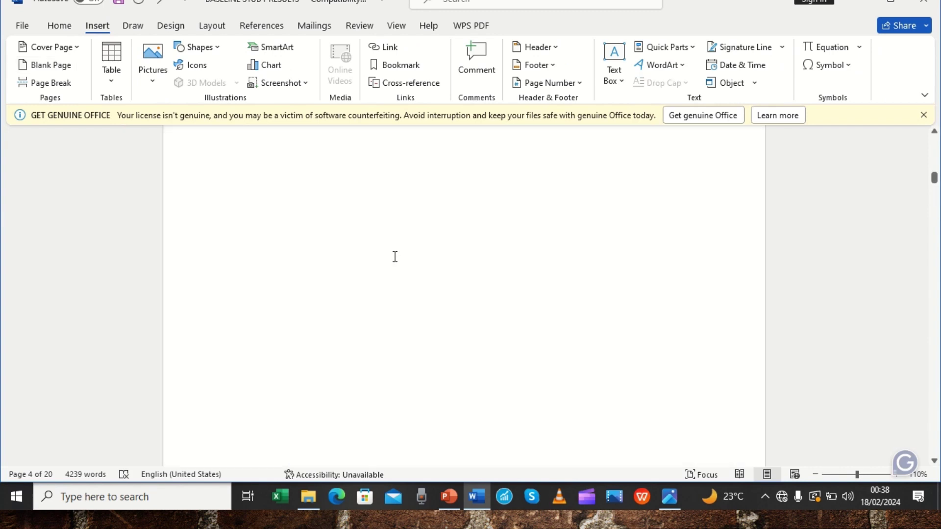
scroll(393, 257, "down", 5)
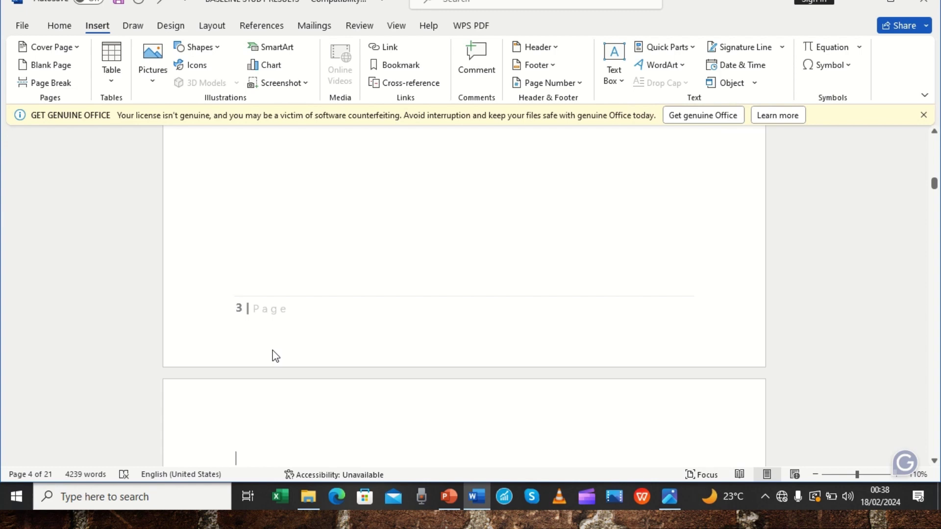
Enter the heading TABLE OF FIGURES on the new page and start a new line below it.
type("TABLE ")
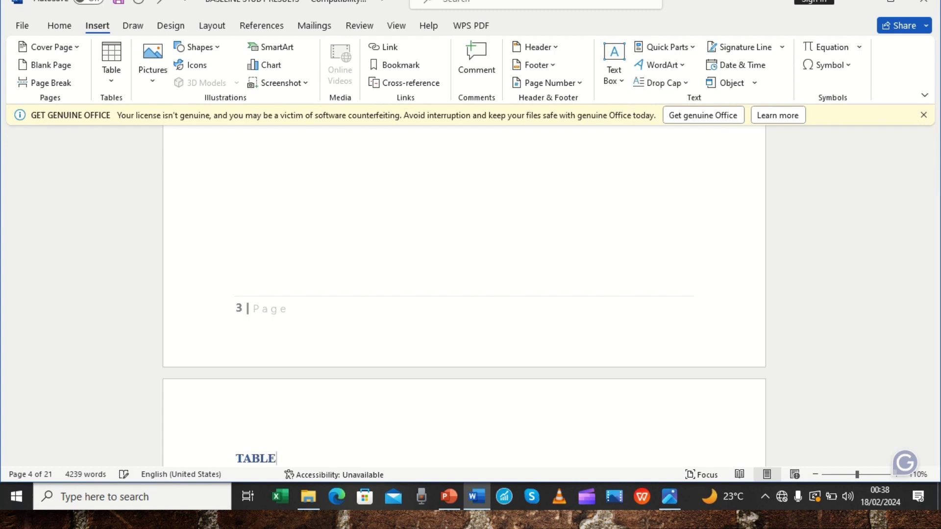
type("OF FIGURE")
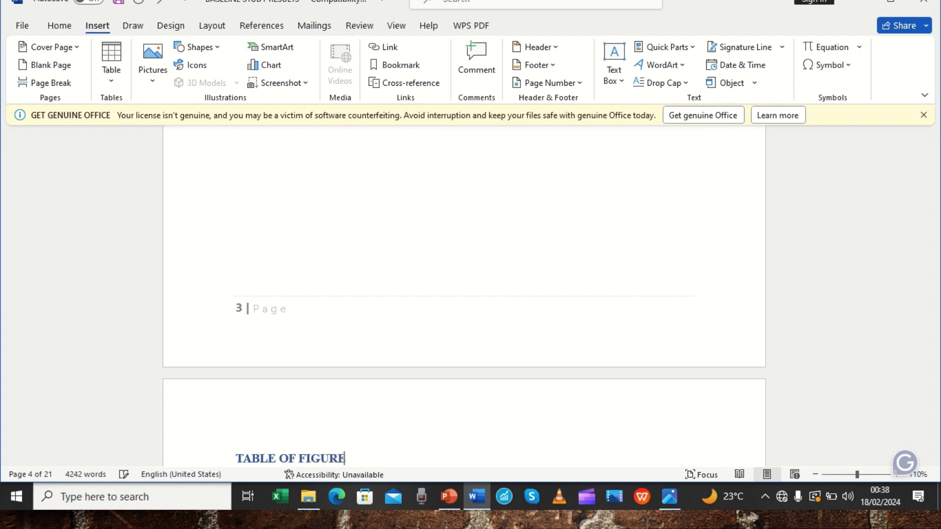
type("S")
key("Return")
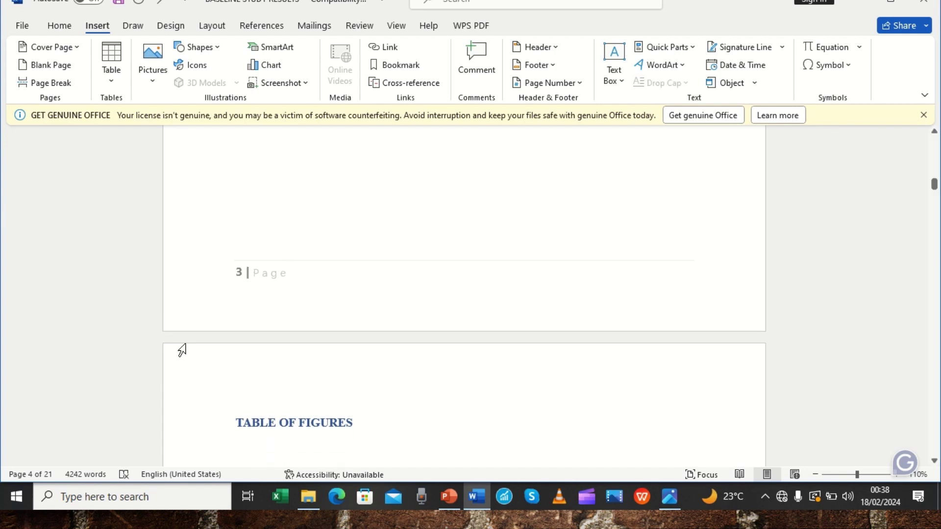
Insert a table of figures using the Figure caption label below the TABLE OF FIGURES heading.
left_click(261, 28)
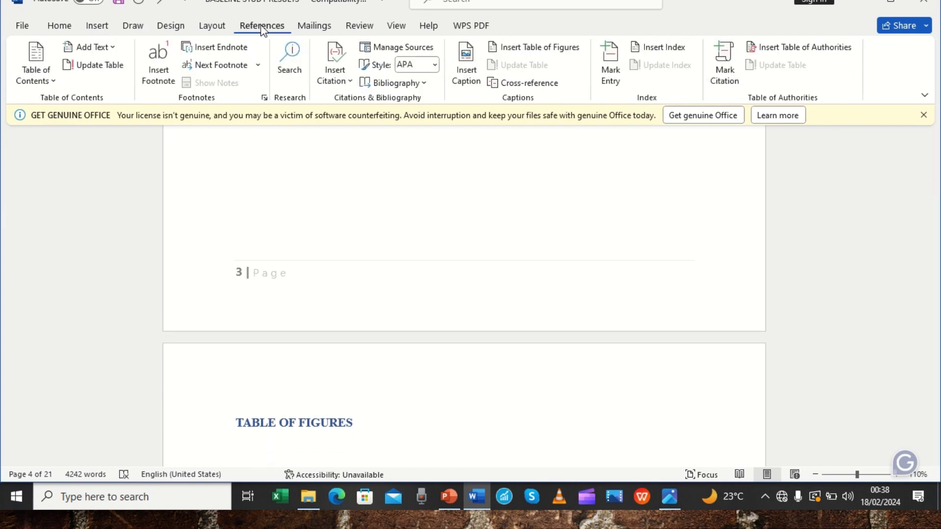
left_click(542, 55)
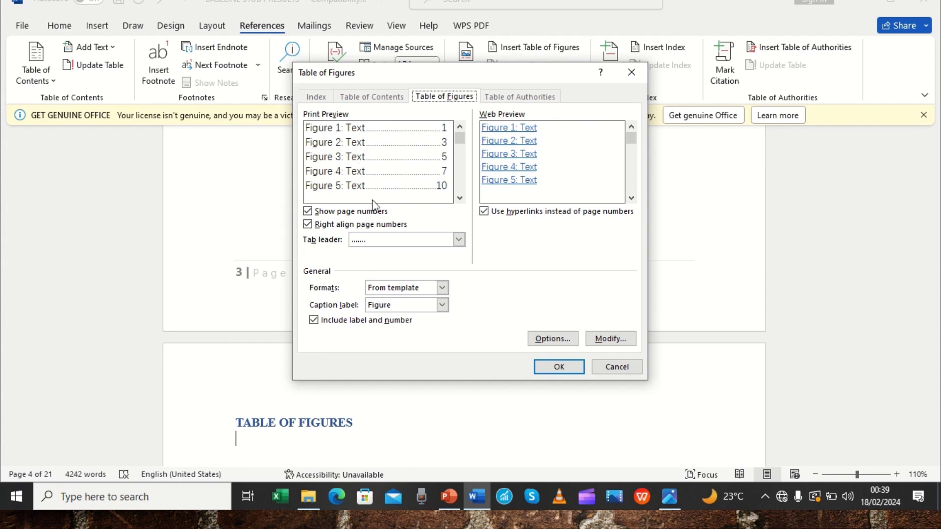
left_click(545, 368)
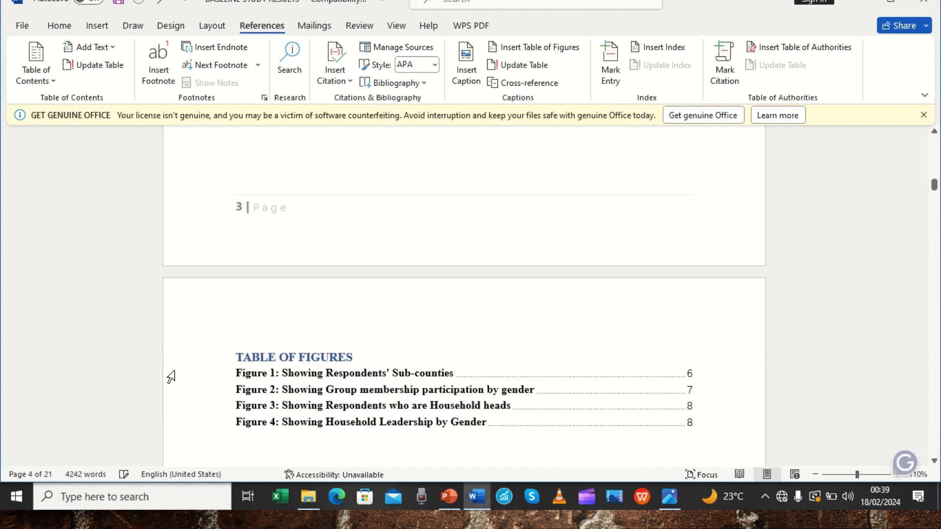
Remove the bold formatting from all four figure entries listed under the TABLE OF FIGURES heading.
left_click_drag(172, 400, 185, 427)
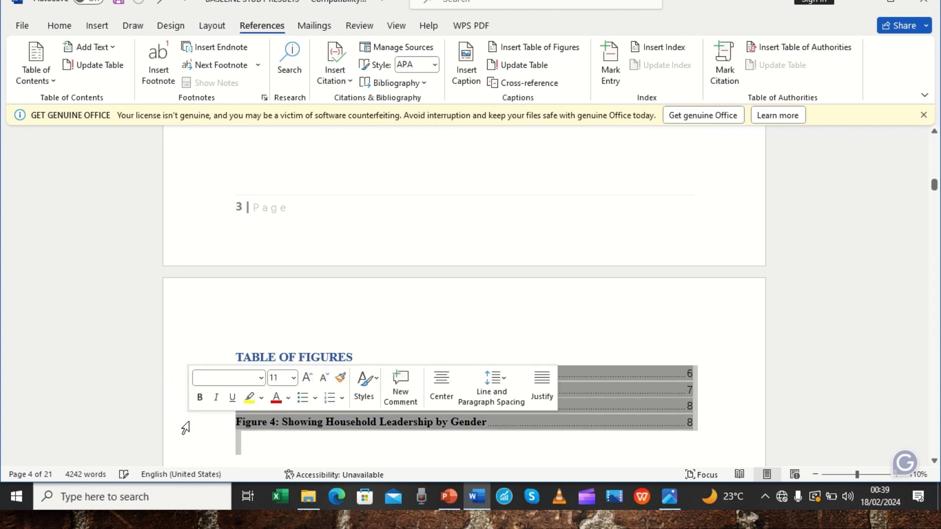
left_click(200, 399)
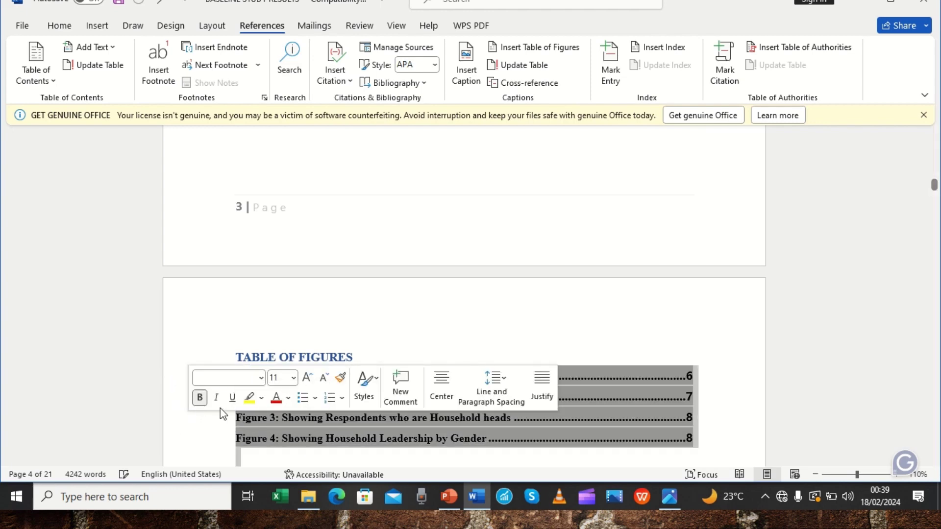
left_click(205, 399)
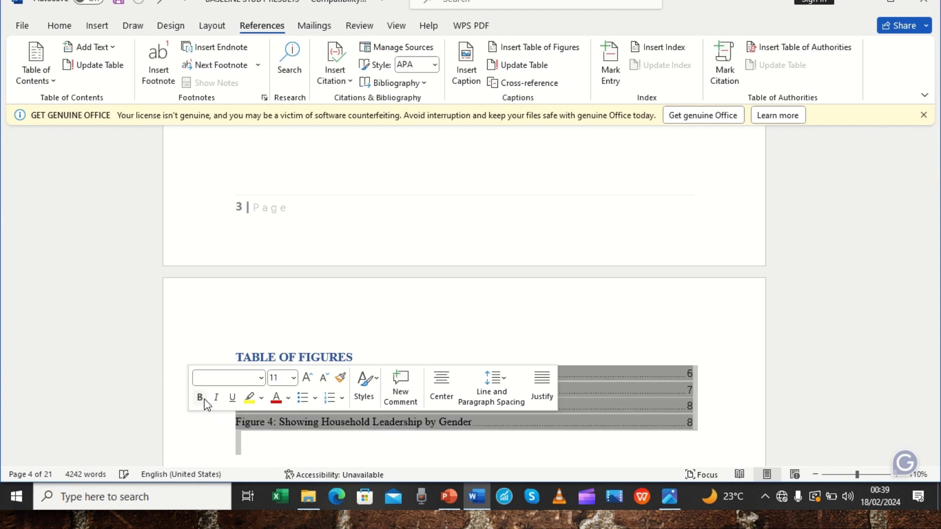
left_click(299, 446)
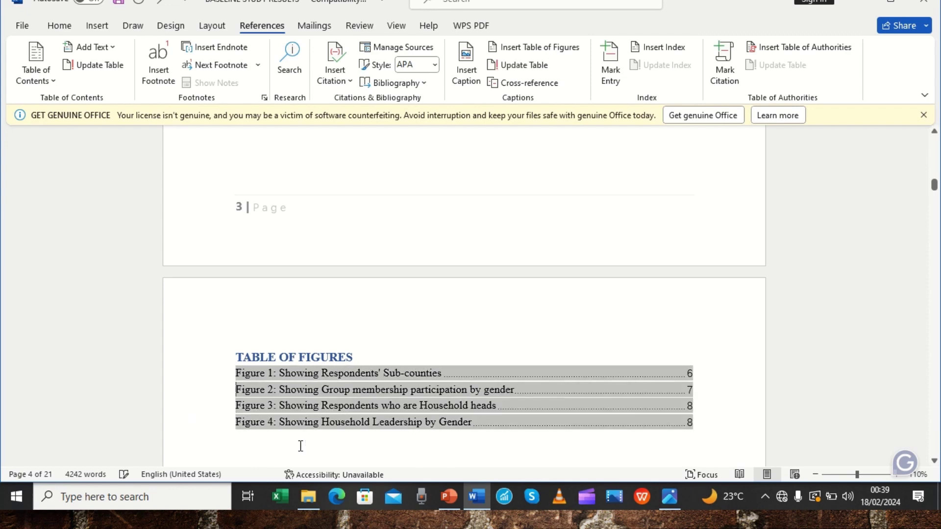
scroll(300, 446, "up", 10)
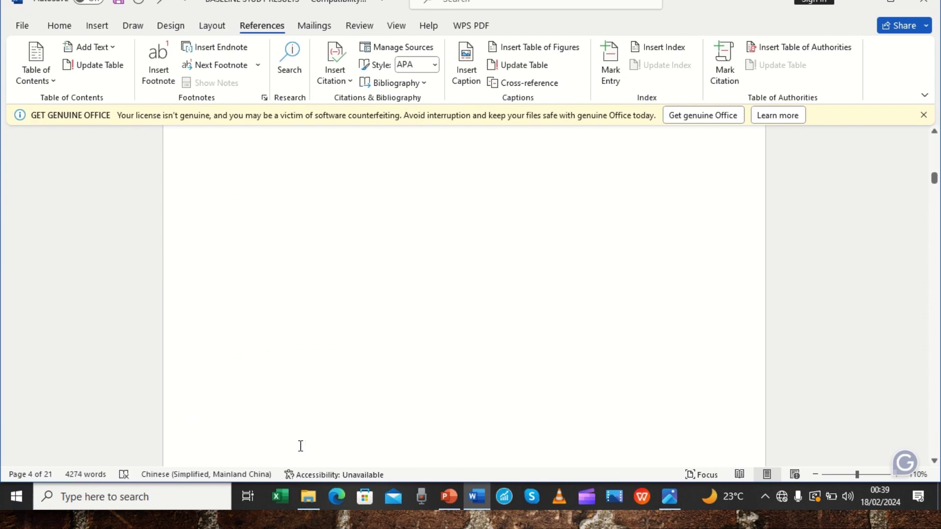
scroll(302, 452, "up", 3)
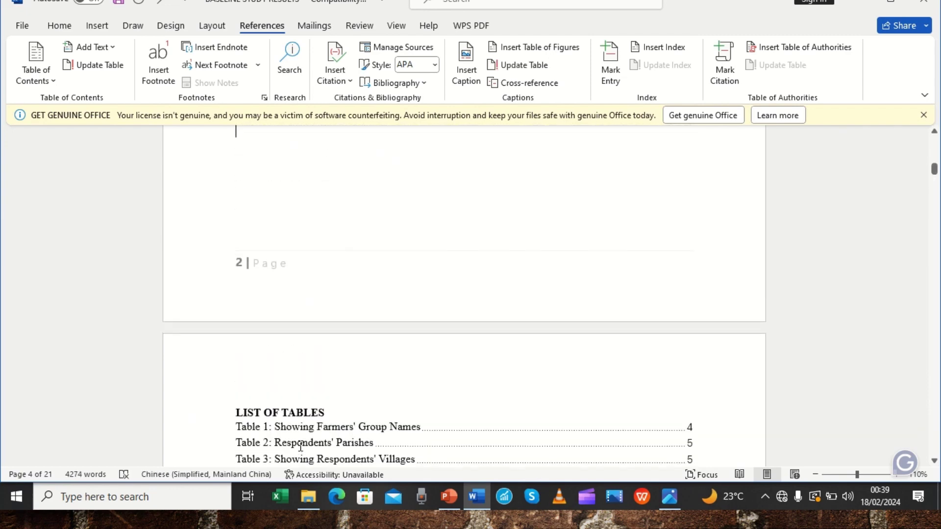